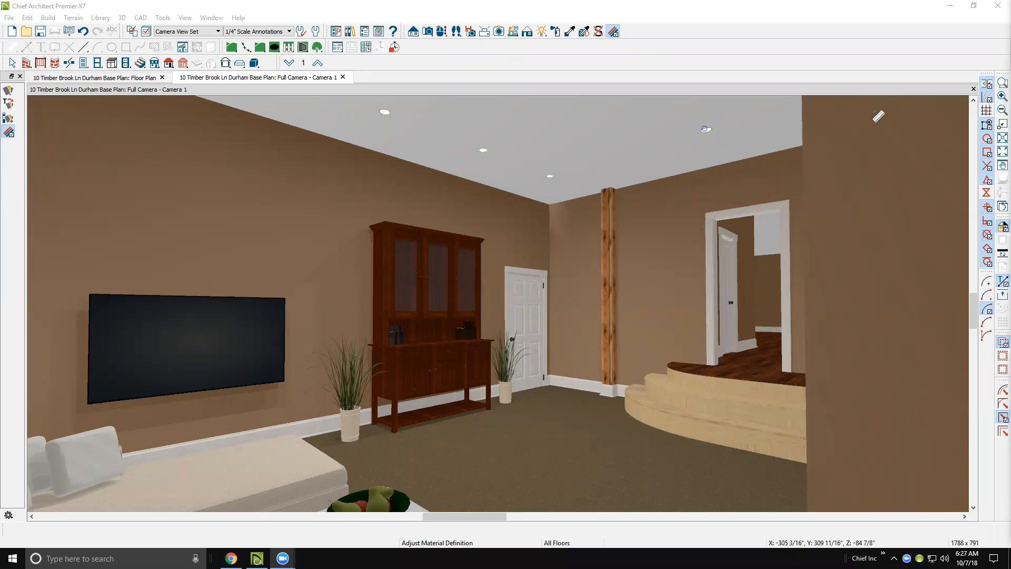
# - Close the living room camera view and examine the house exterior and its railed deck in a perspective full overview
pyautogui.click(973, 89)
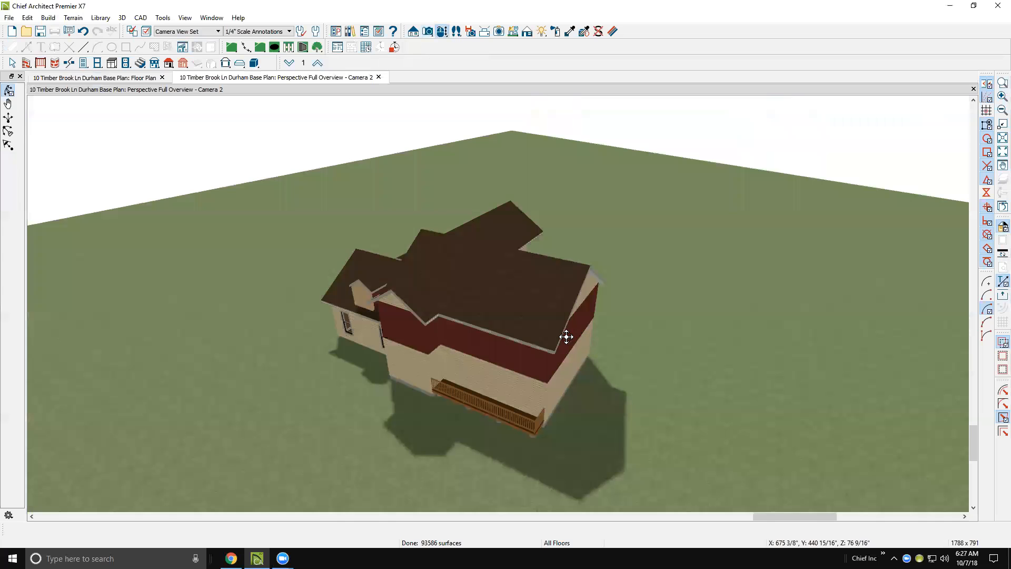
pyautogui.moveTo(493, 381); pyautogui.dragTo(390, 357)
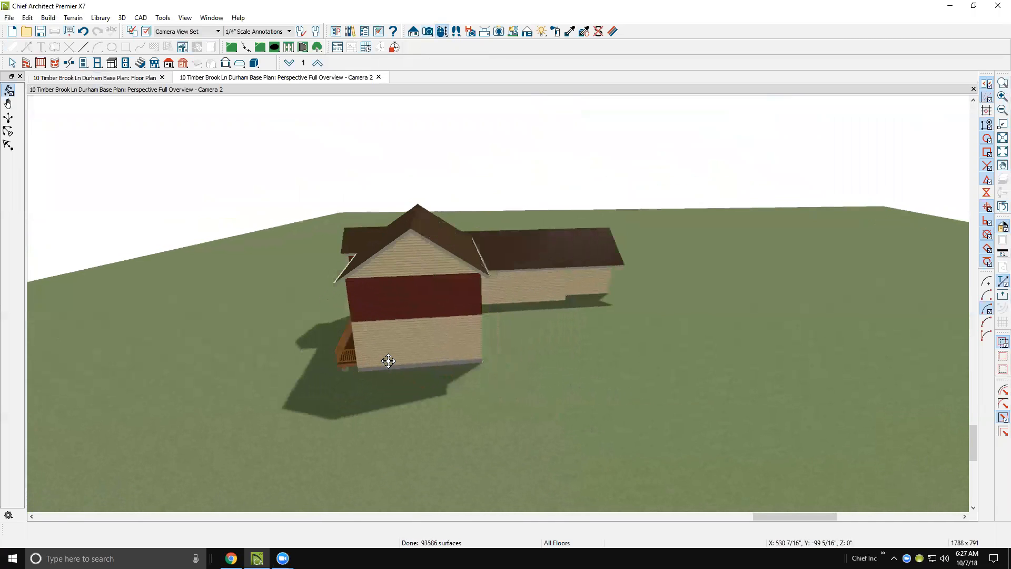
pyautogui.moveTo(390, 322); pyautogui.dragTo(585, 312)
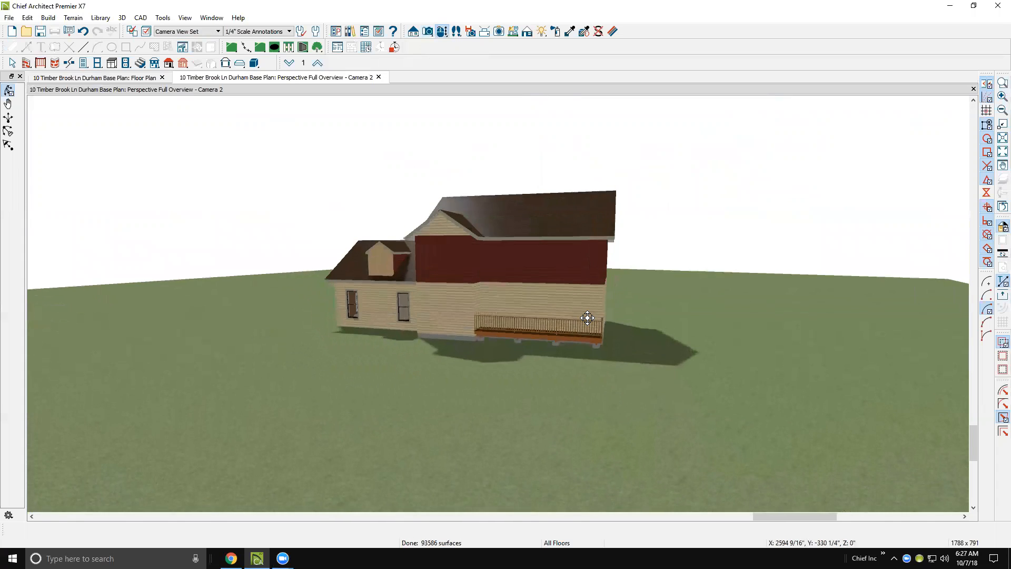
pyautogui.scroll(5, 515, 299)
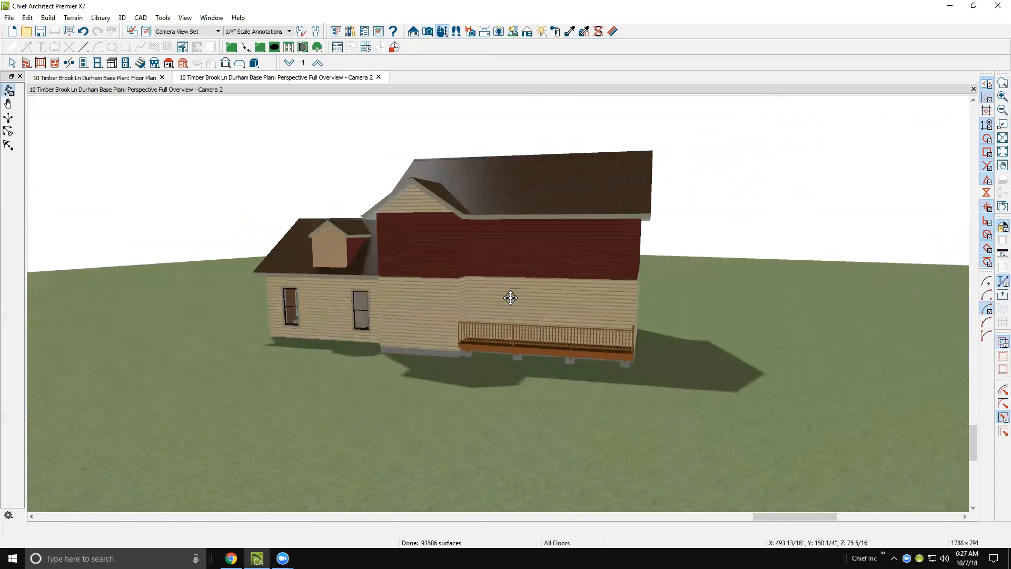
pyautogui.scroll(1, 506, 289)
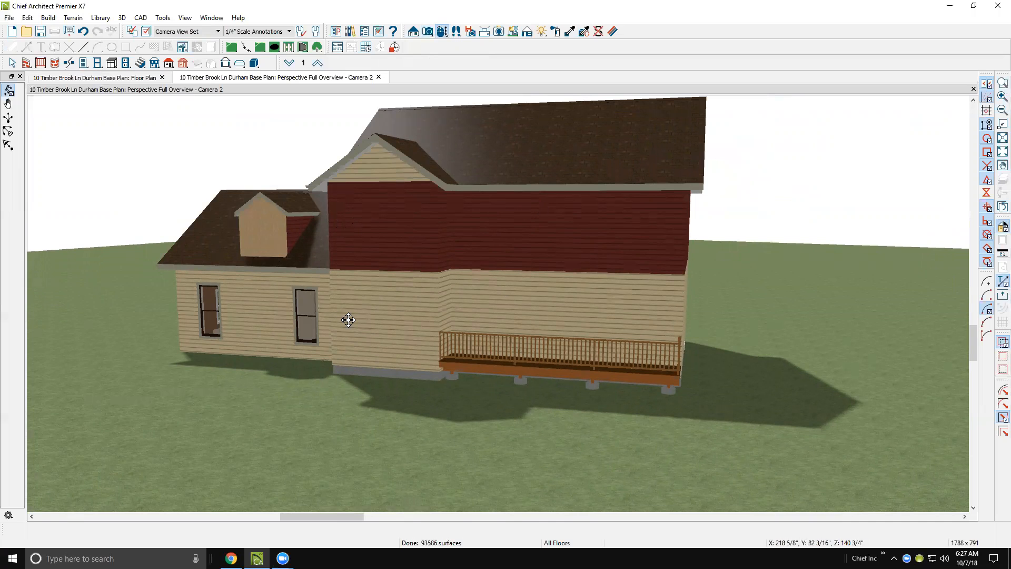
pyautogui.scroll(4, 580, 372)
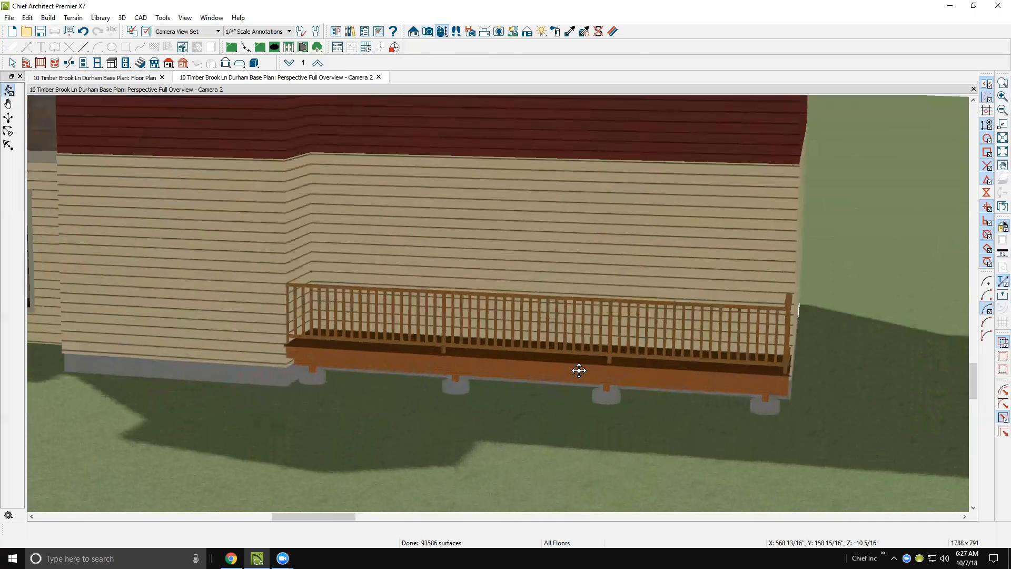
pyautogui.scroll(2, 580, 369)
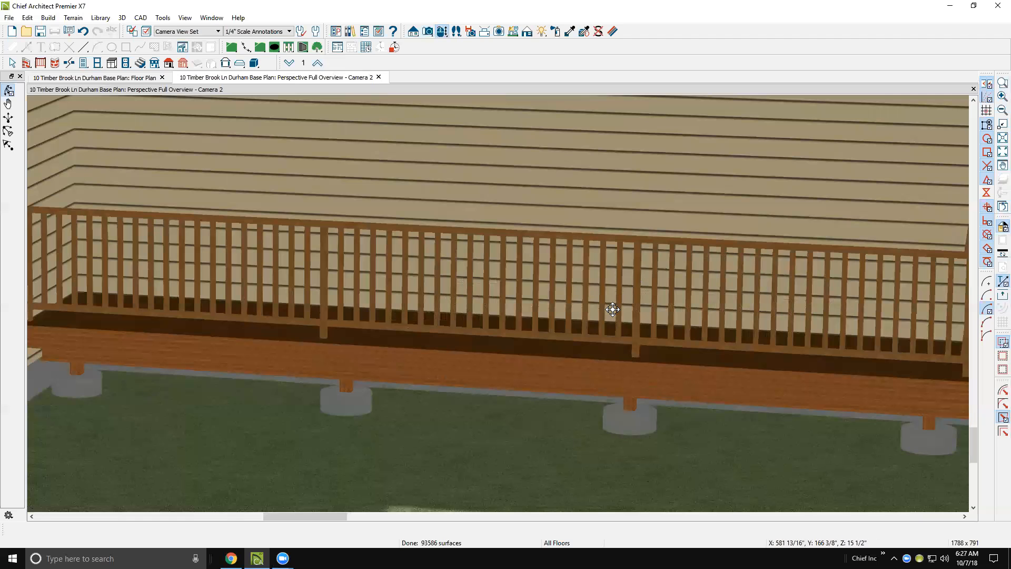
pyautogui.scroll(-5, 610, 311)
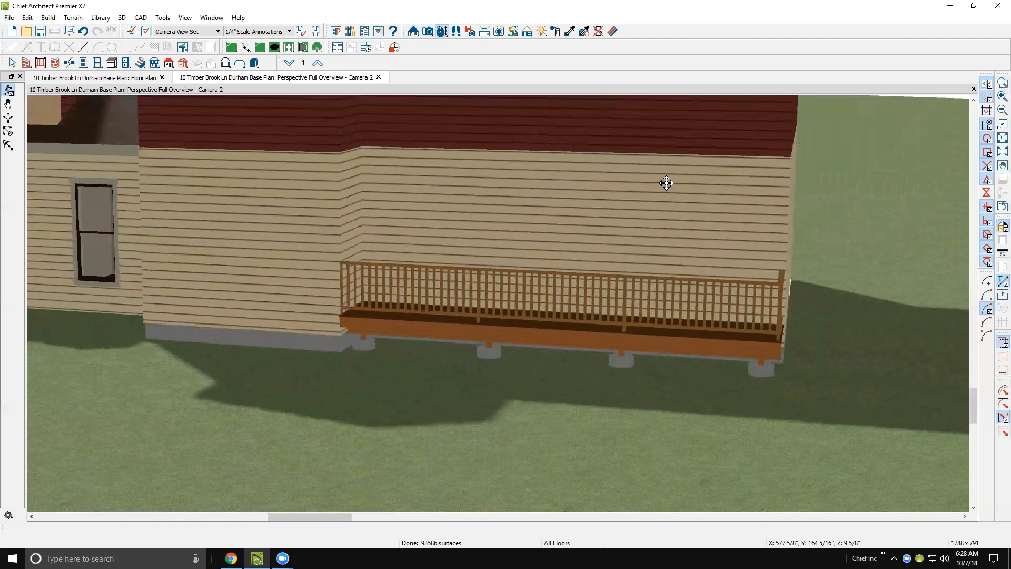
pyautogui.scroll(1, 604, 375)
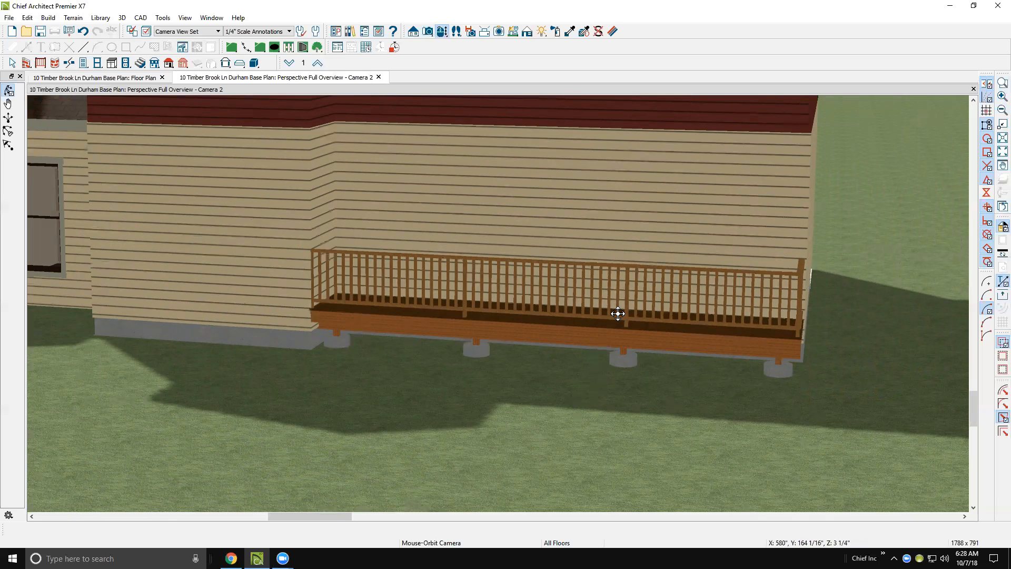
pyautogui.scroll(-6, 499, 352)
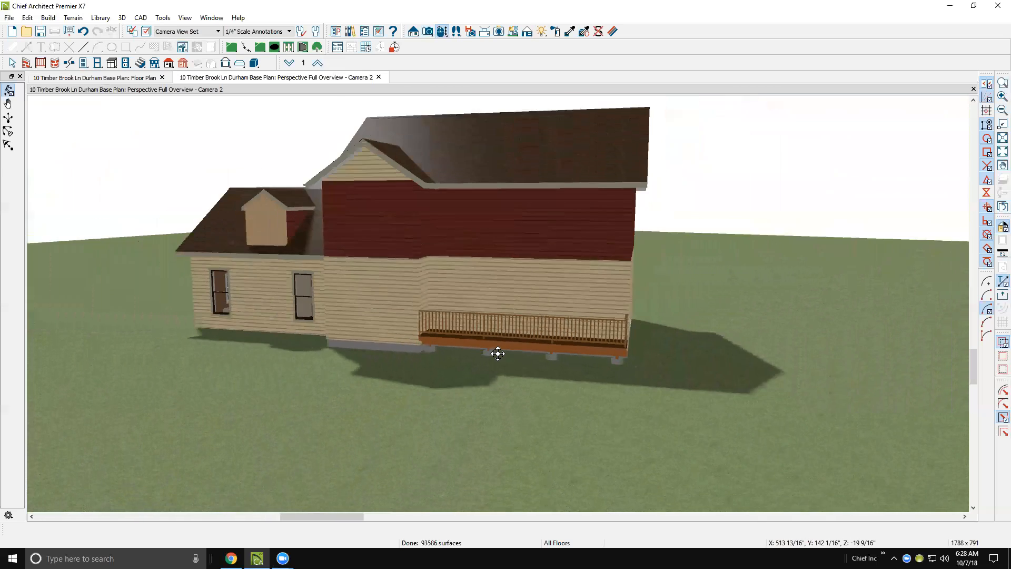
pyautogui.moveTo(498, 354); pyautogui.dragTo(461, 293)
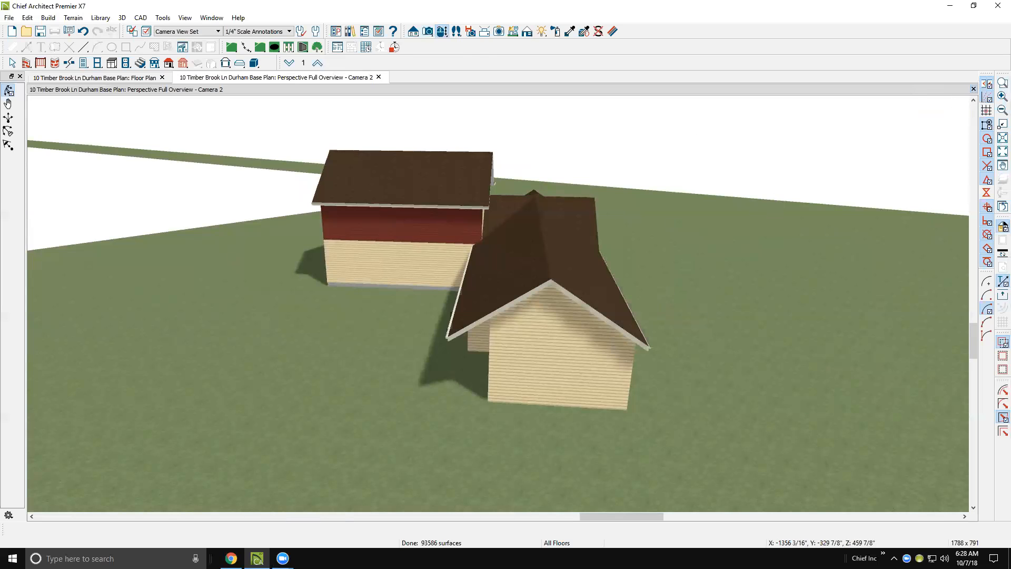
# - Close the perspective overview and create a full camera view in the living room, aimed at the curved steps and doorway
pyautogui.click(379, 77)
pyautogui.scroll(-4, 520, 307)
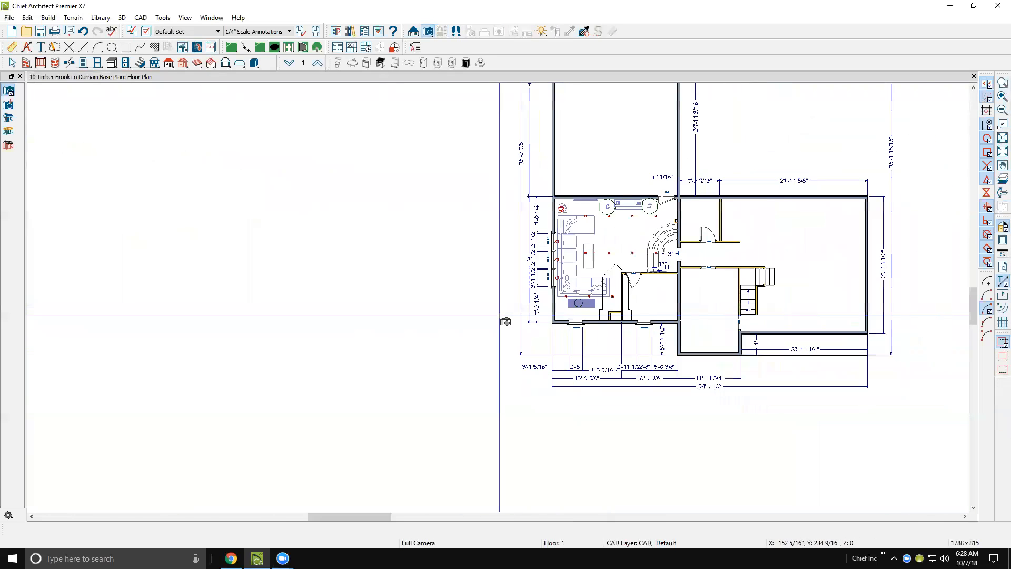
pyautogui.scroll(4, 664, 249)
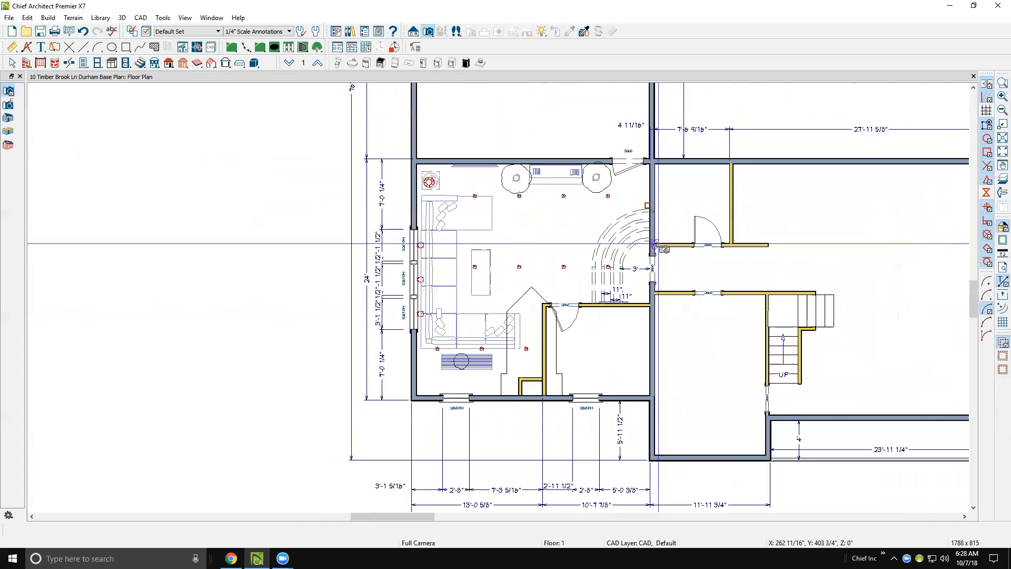
pyautogui.scroll(1, 586, 240)
pyautogui.moveTo(461, 181); pyautogui.dragTo(683, 290)
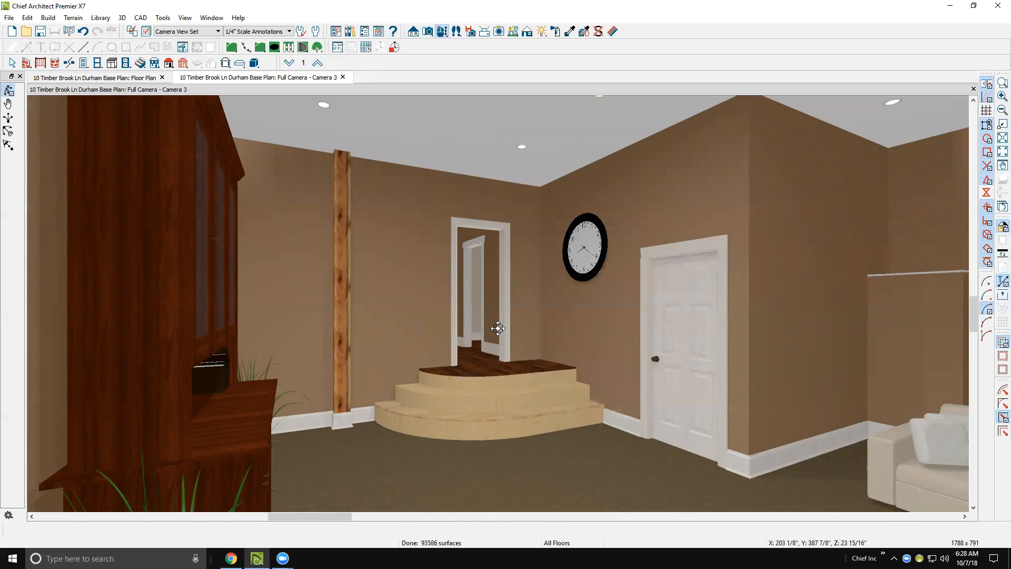
# - Open the material definition of the curved steps' White Oak (blonde) - horizontal and copy its texture file path
pyautogui.scroll(1, 555, 305)
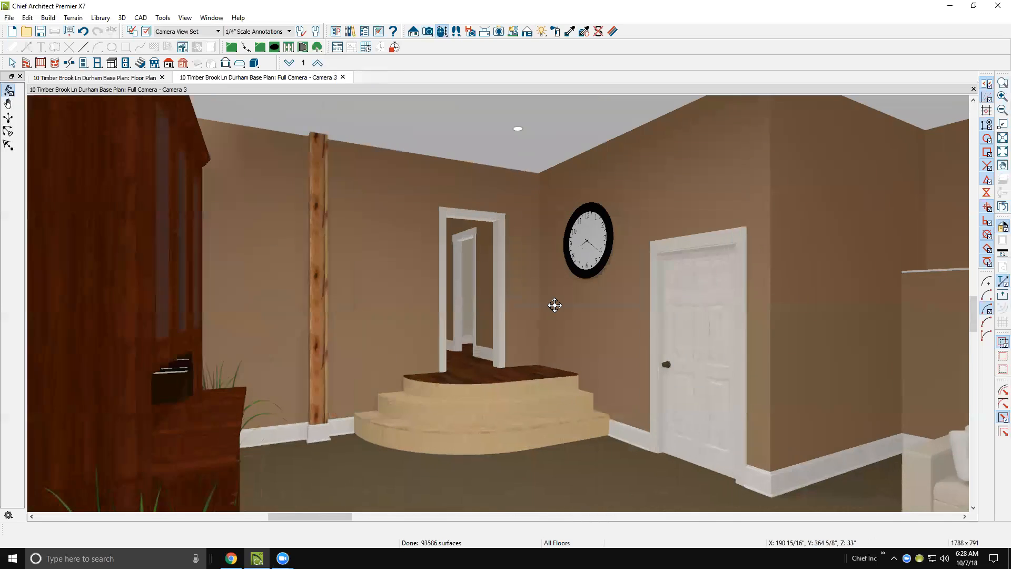
pyautogui.scroll(1, 555, 305)
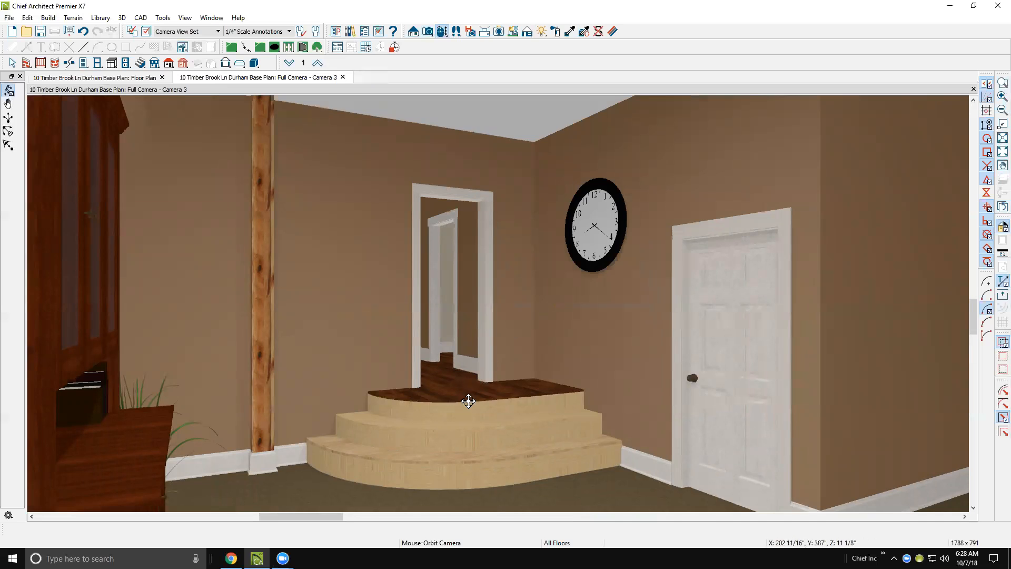
pyautogui.scroll(3, 469, 406)
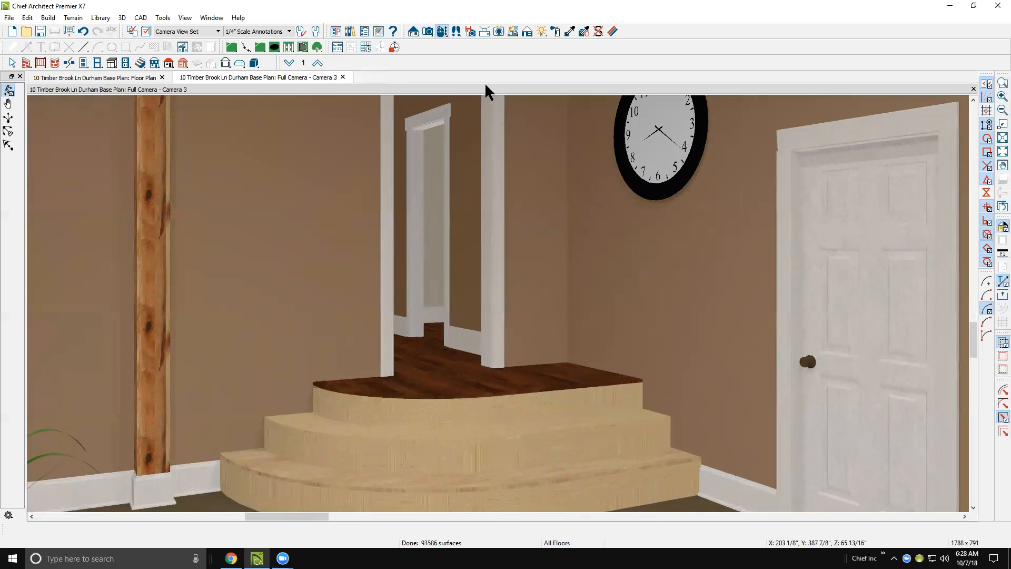
pyautogui.click(612, 31)
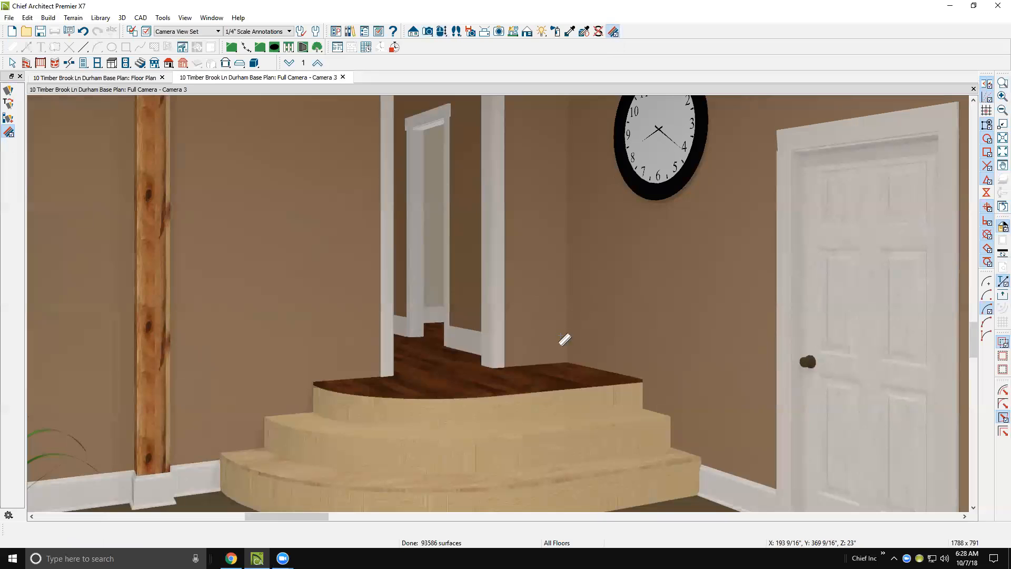
pyautogui.click(562, 401)
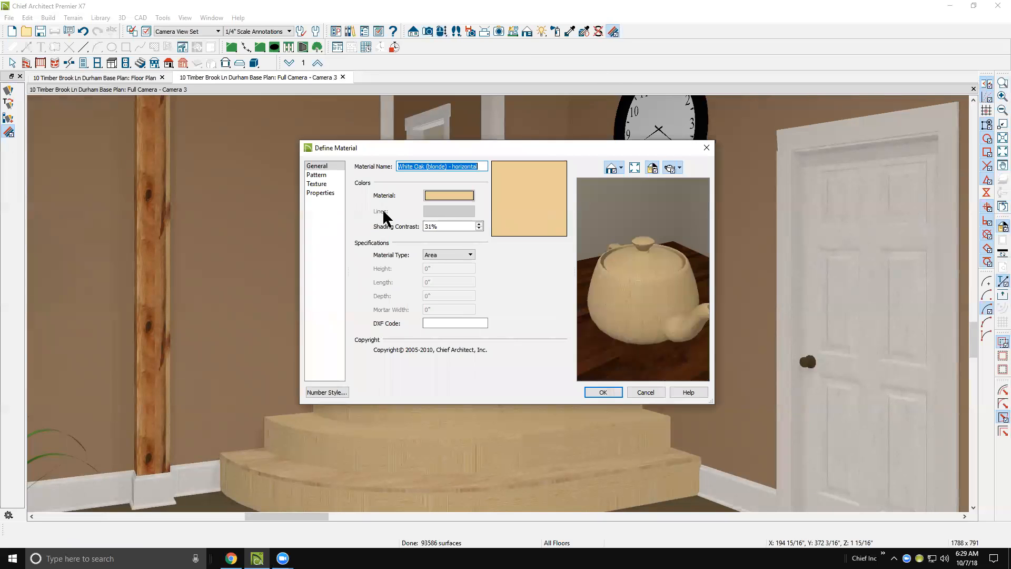
pyautogui.click(326, 193)
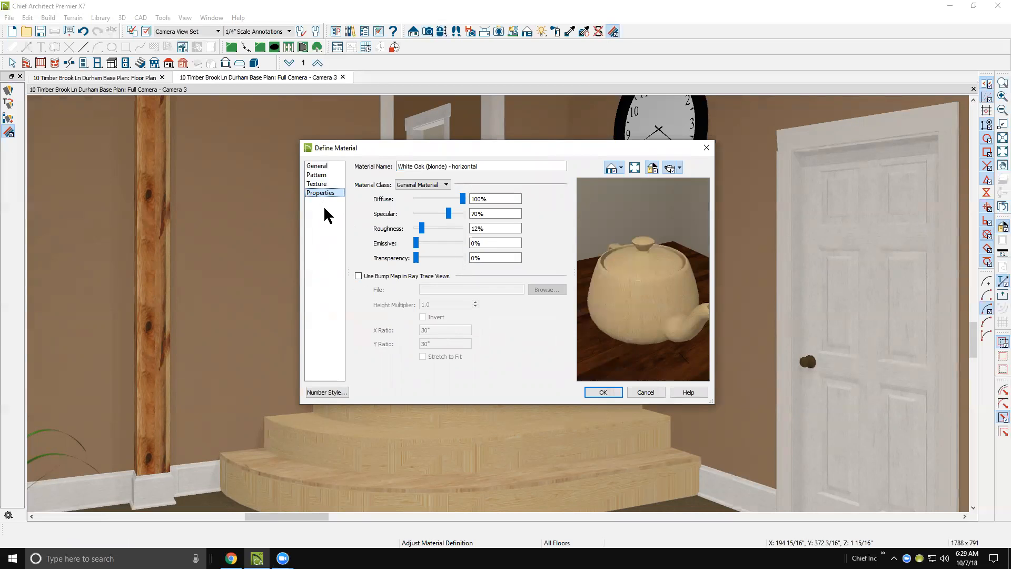
pyautogui.click(318, 184)
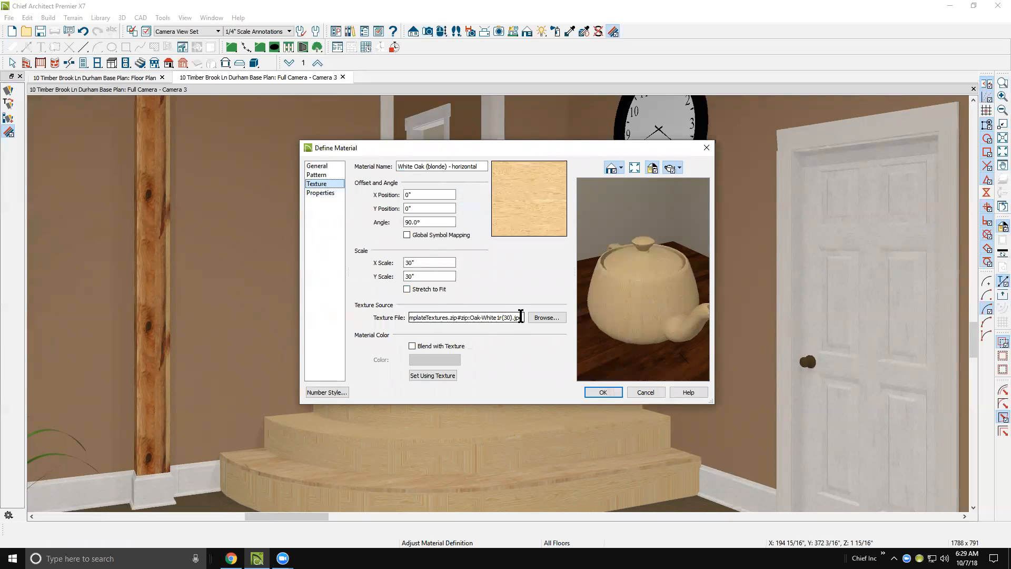
pyautogui.moveTo(522, 318); pyautogui.dragTo(317, 321)
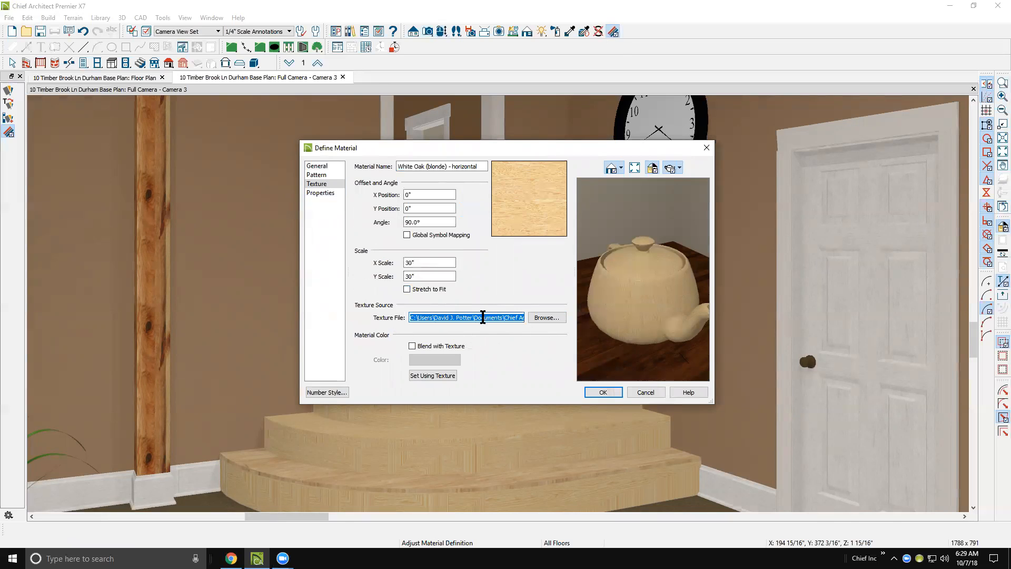
pyautogui.rightClick(482, 317)
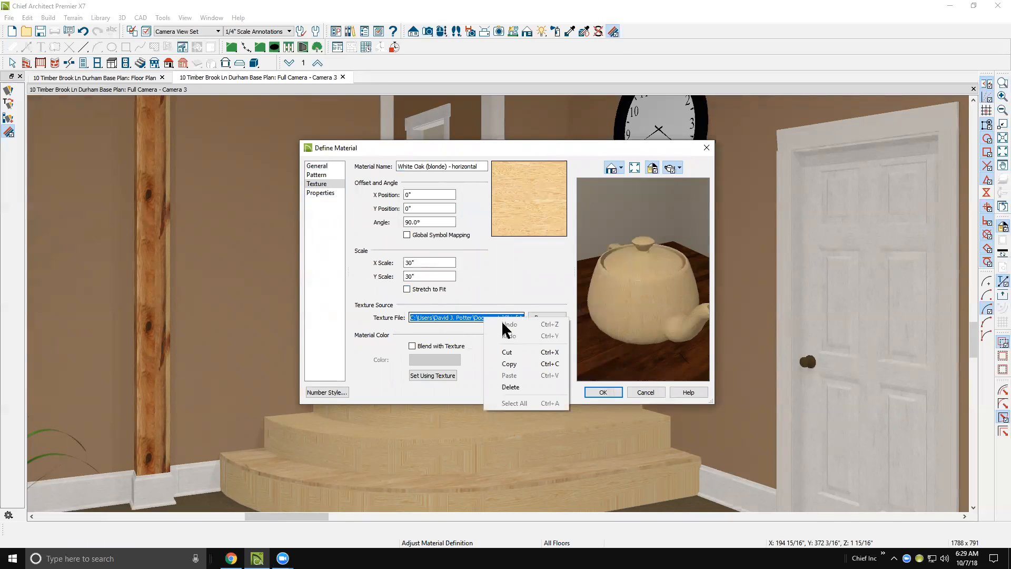
pyautogui.click(508, 364)
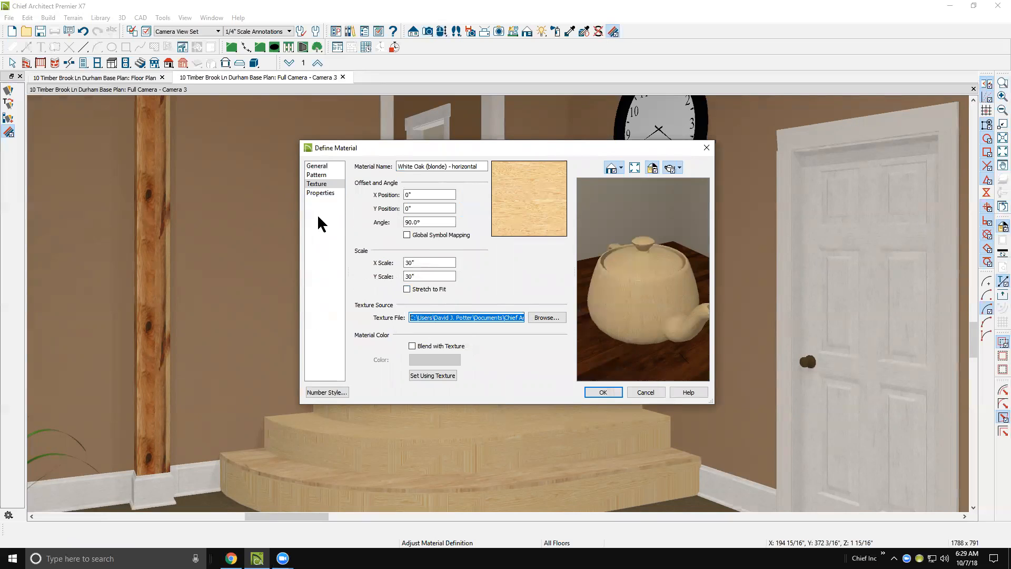
# - Enable the ray trace bump map for the white oak material, using the copied texture path as its file, and apply the change
pyautogui.click(358, 276)
pyautogui.click(495, 290)
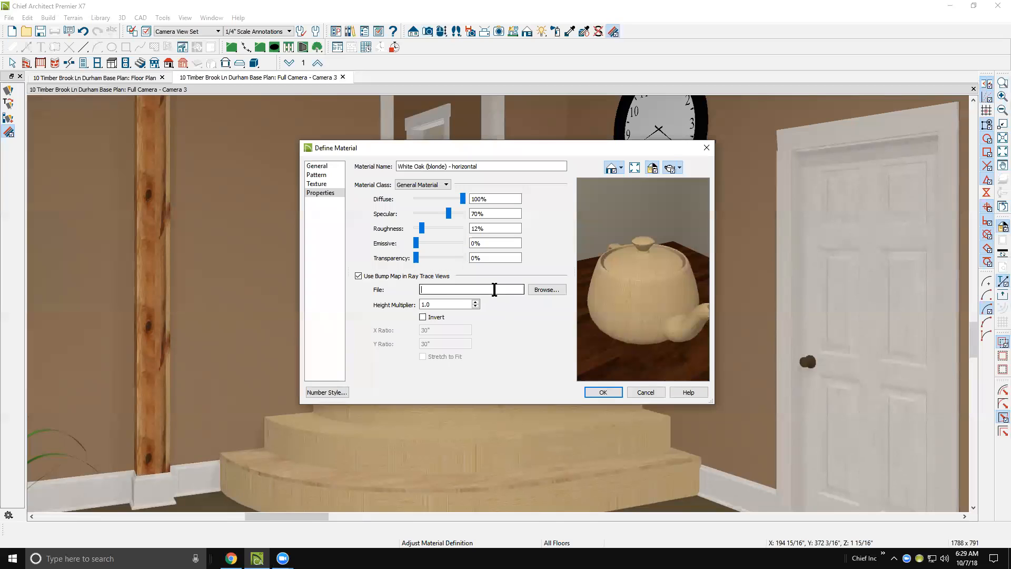
pyautogui.hotkey('ctrl', 'v')
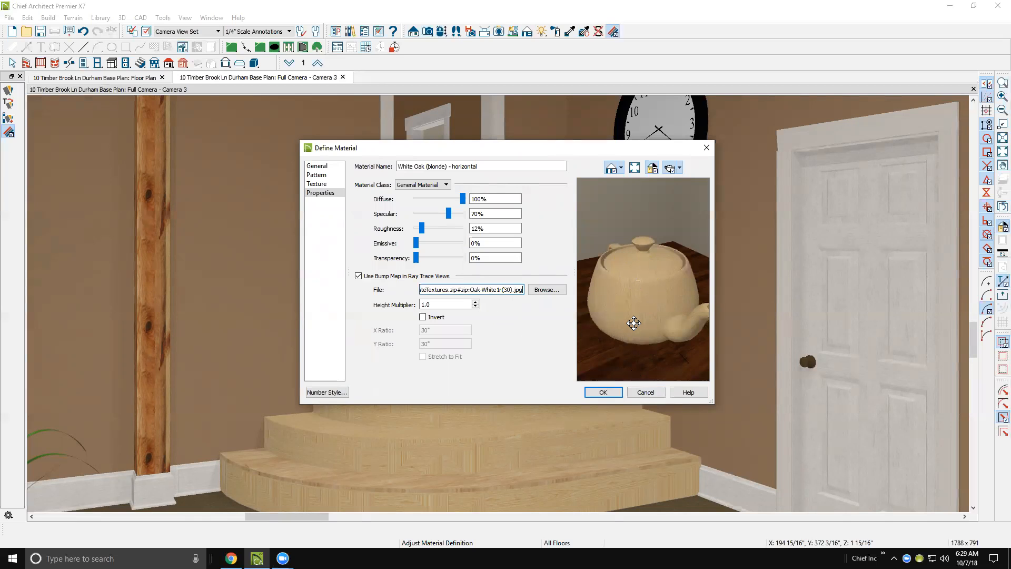
pyautogui.click(597, 394)
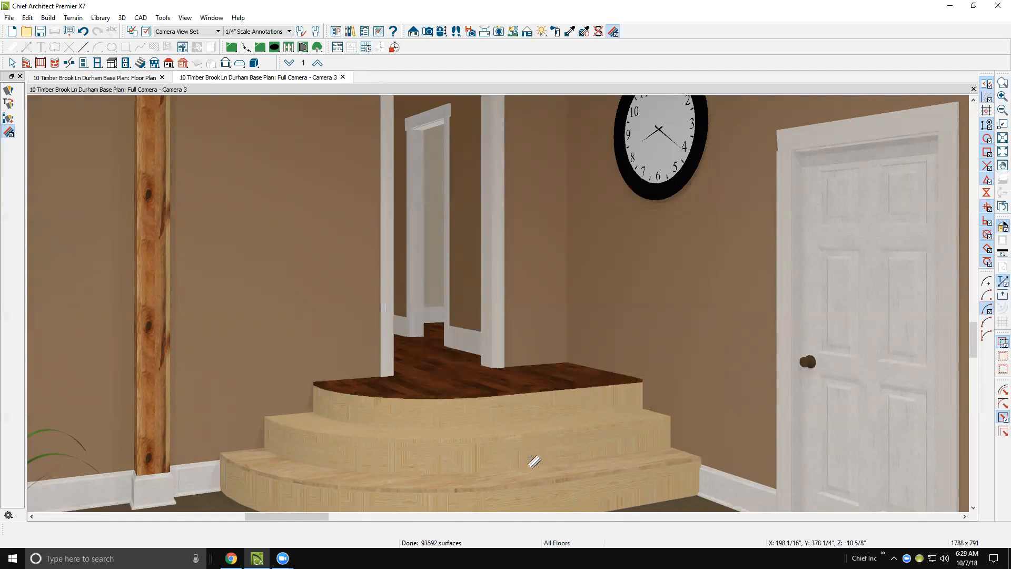
# - Open the material definition of the landing's Dark - OK Plank wood floor and copy its texture file path
pyautogui.scroll(-2, 426, 453)
pyautogui.scroll(4, 431, 451)
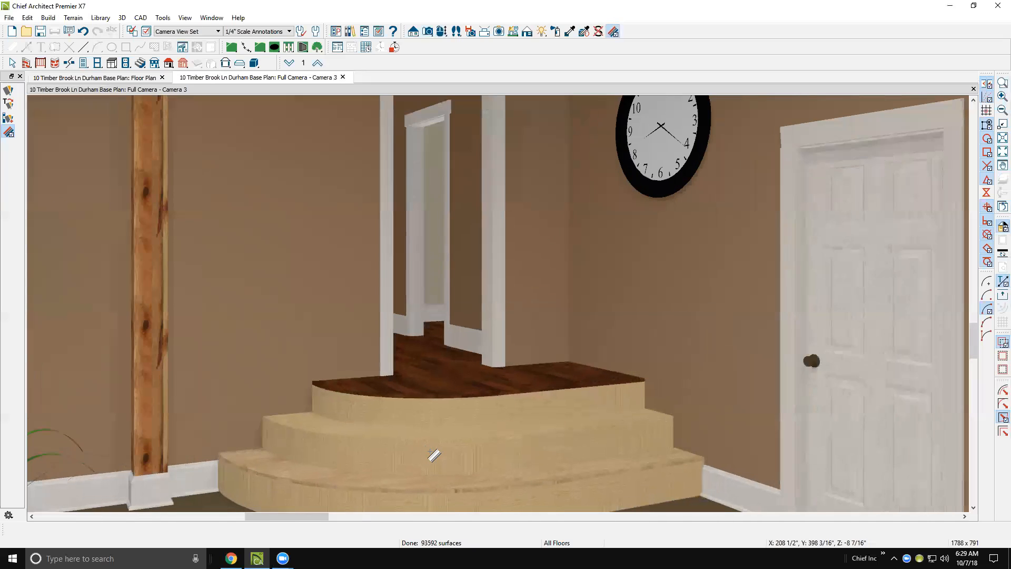
pyautogui.scroll(1, 489, 416)
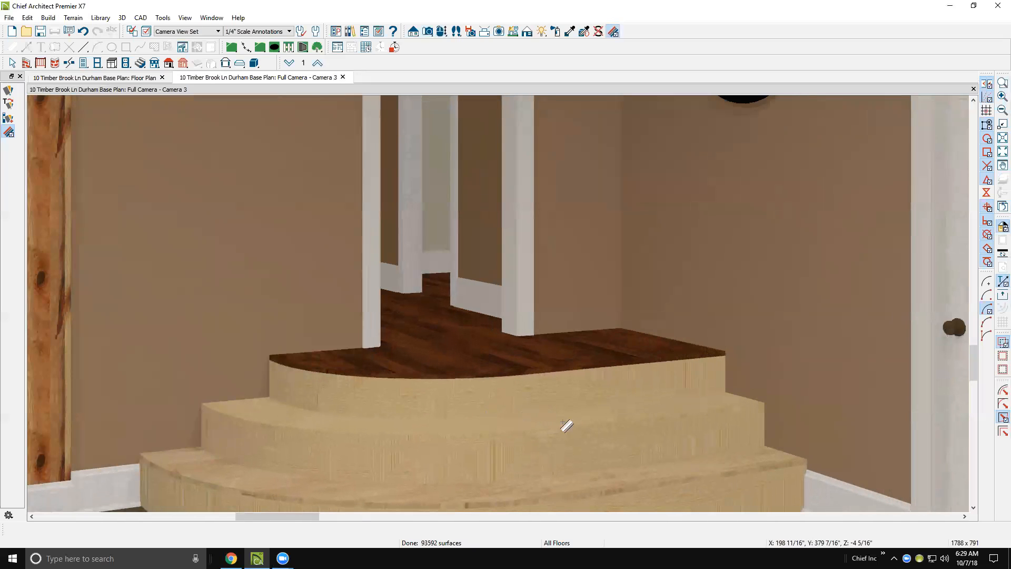
pyautogui.scroll(-1, 555, 418)
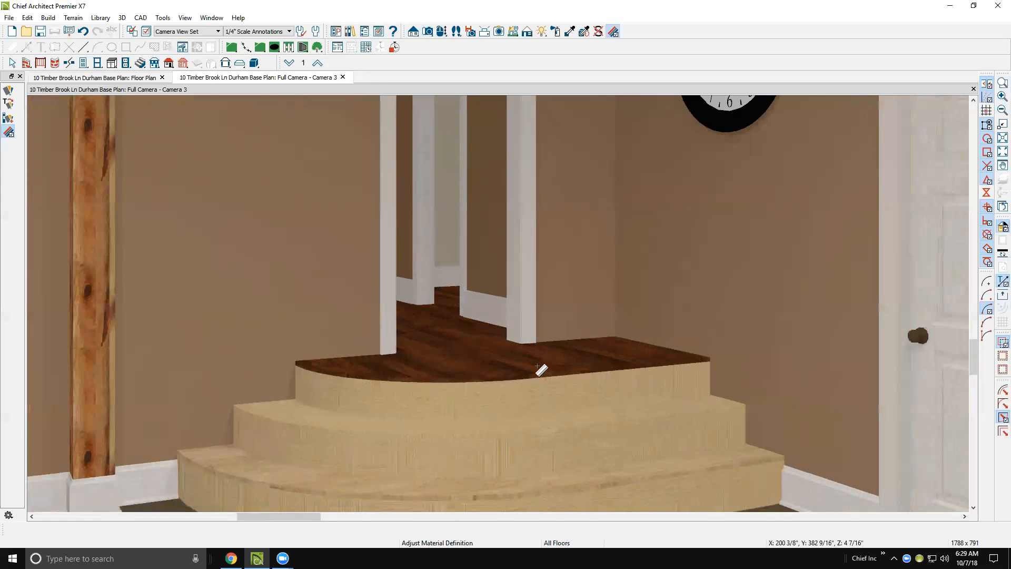
pyautogui.click(538, 371)
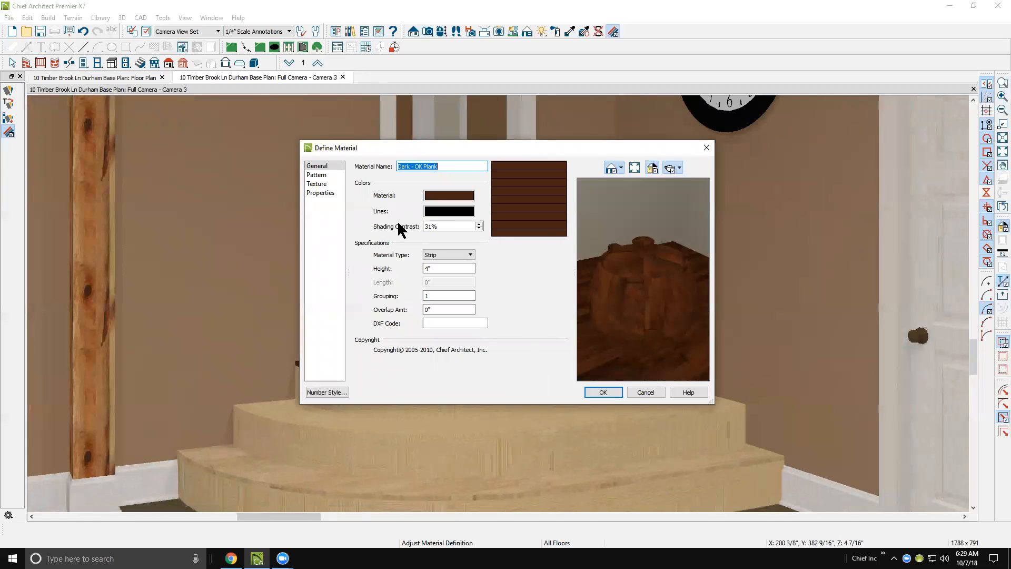
pyautogui.click(325, 195)
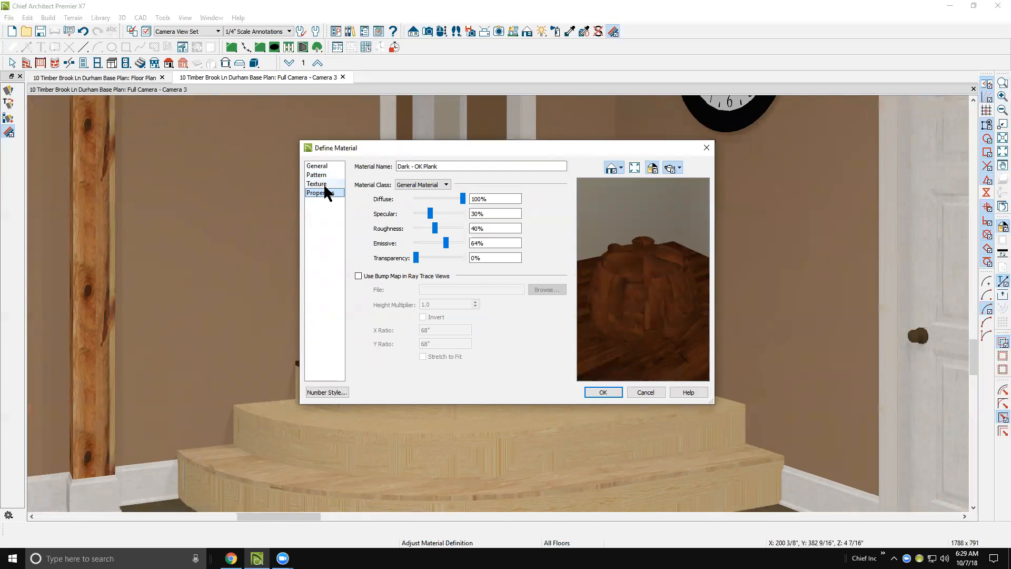
pyautogui.click(321, 184)
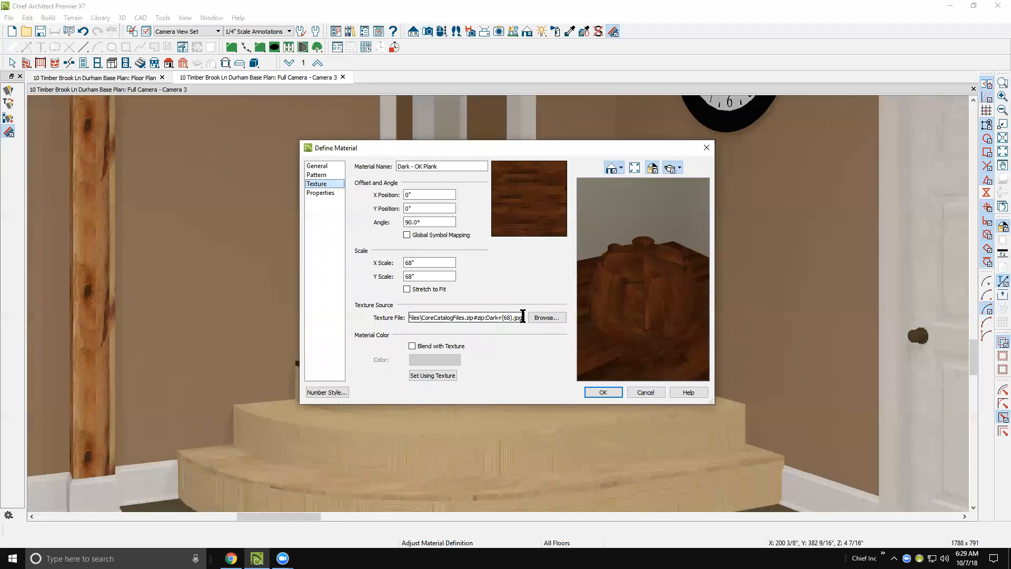
pyautogui.moveTo(514, 317); pyautogui.dragTo(306, 305)
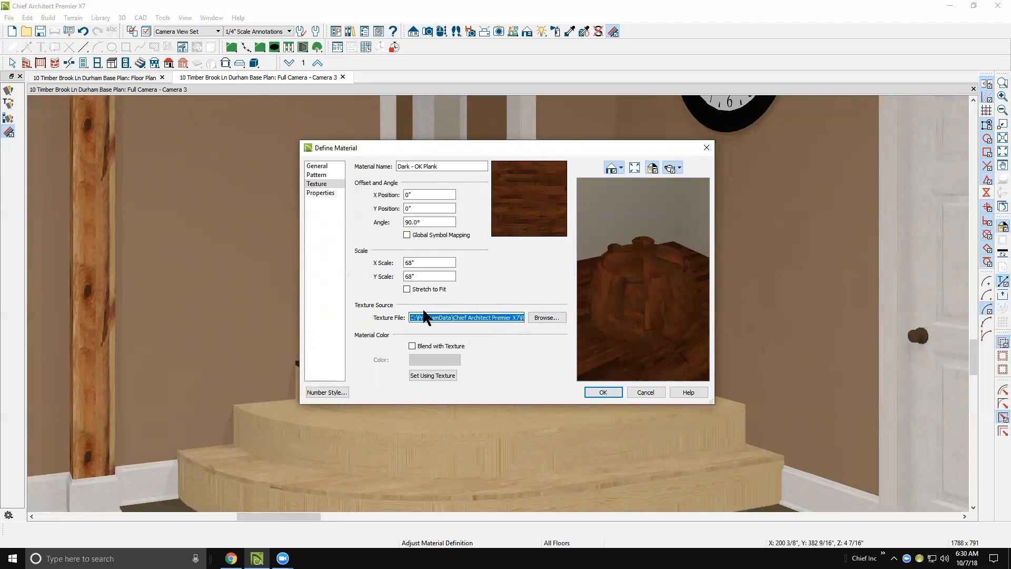
pyautogui.rightClick(460, 319)
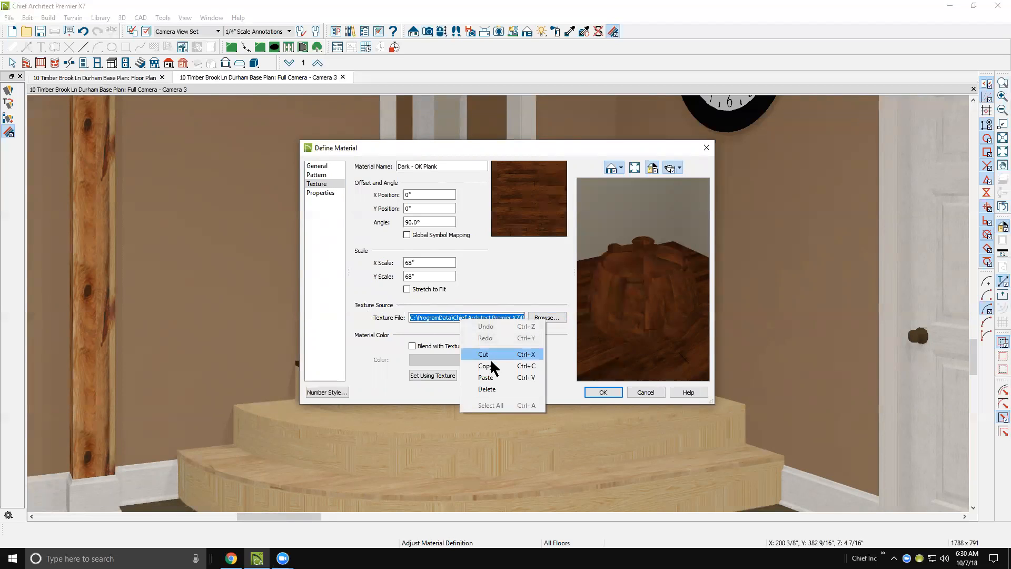
pyautogui.click(460, 368)
# - Enable the ray trace bump map for the Dark - OK Plank material with the copied texture path as its file, and apply the change
pyautogui.click(321, 193)
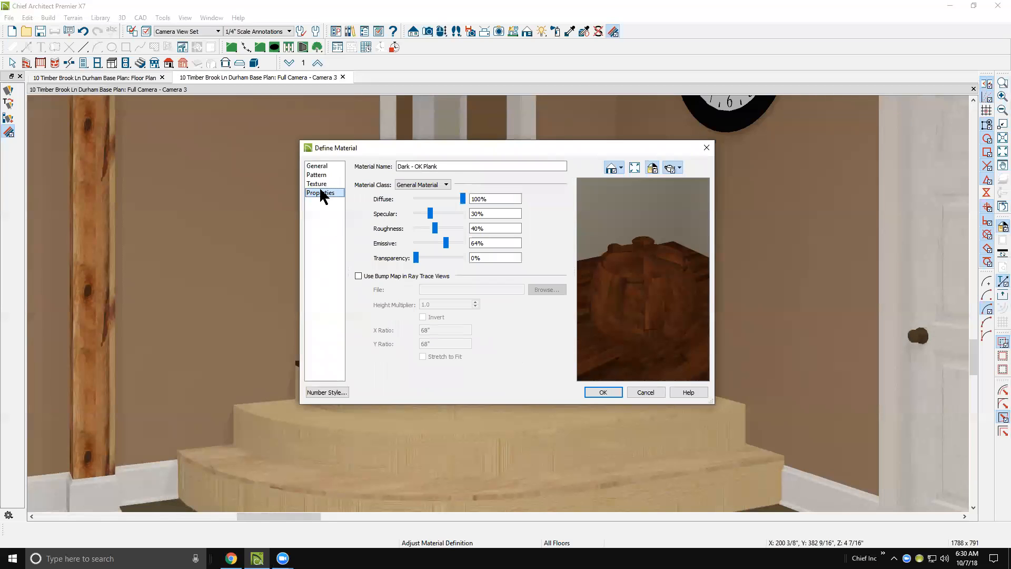
pyautogui.click(359, 276)
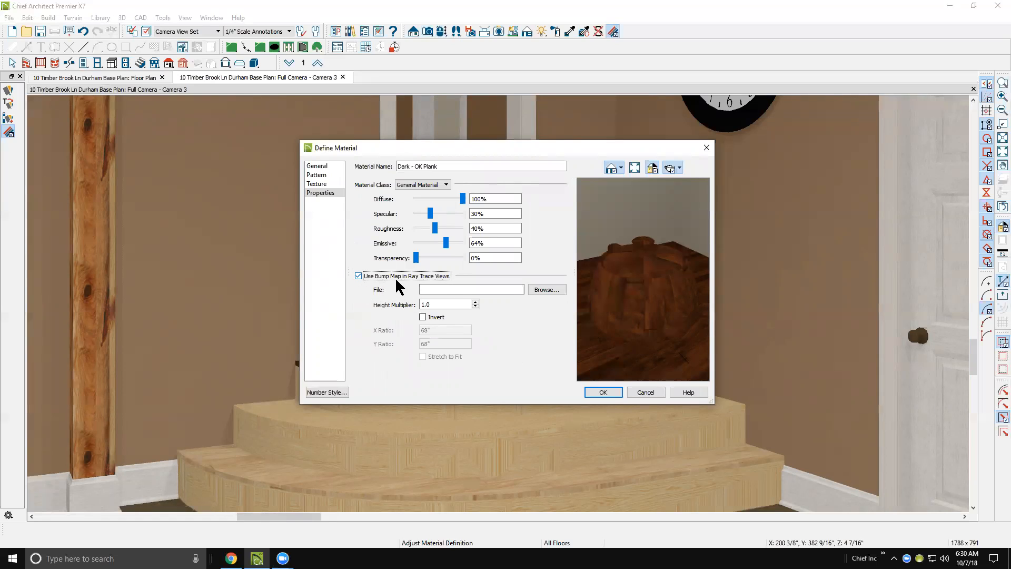
pyautogui.click(437, 290)
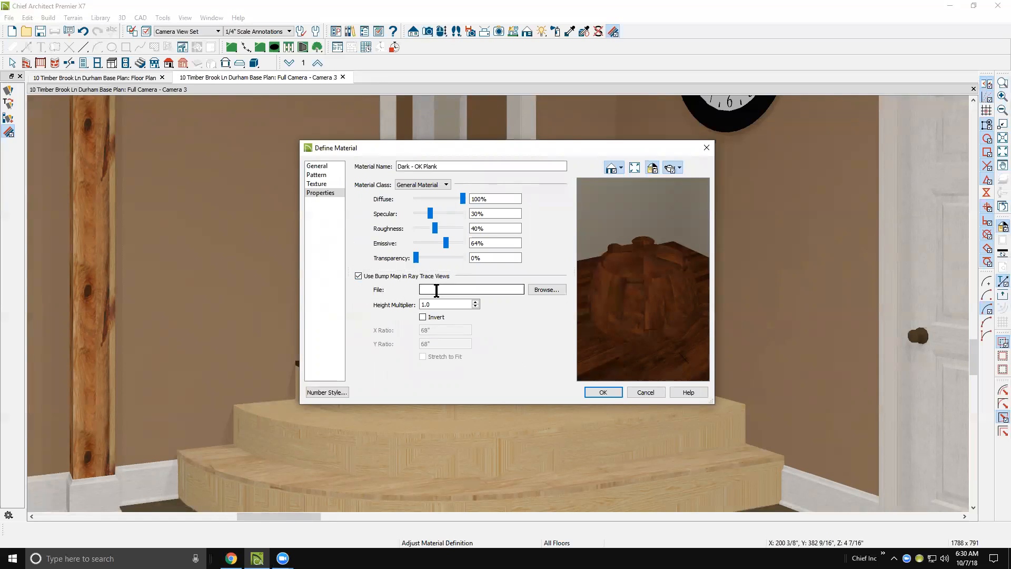
pyautogui.hotkey('ctrl', 'v')
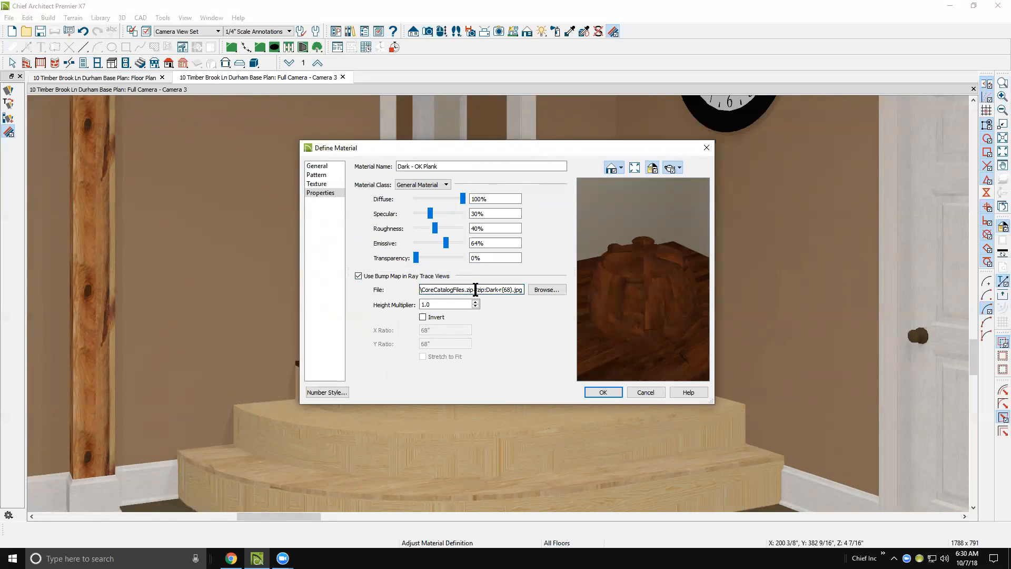
pyautogui.click(593, 395)
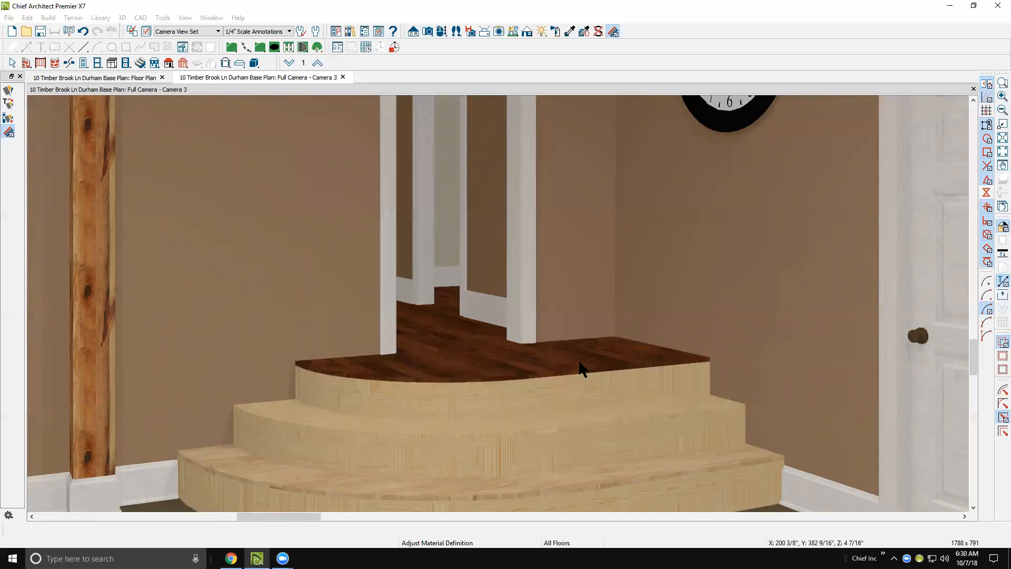
# - Open the material definition of the Rustic Oak wood post beside the steps and copy its texture file path
pyautogui.scroll(-3, 546, 322)
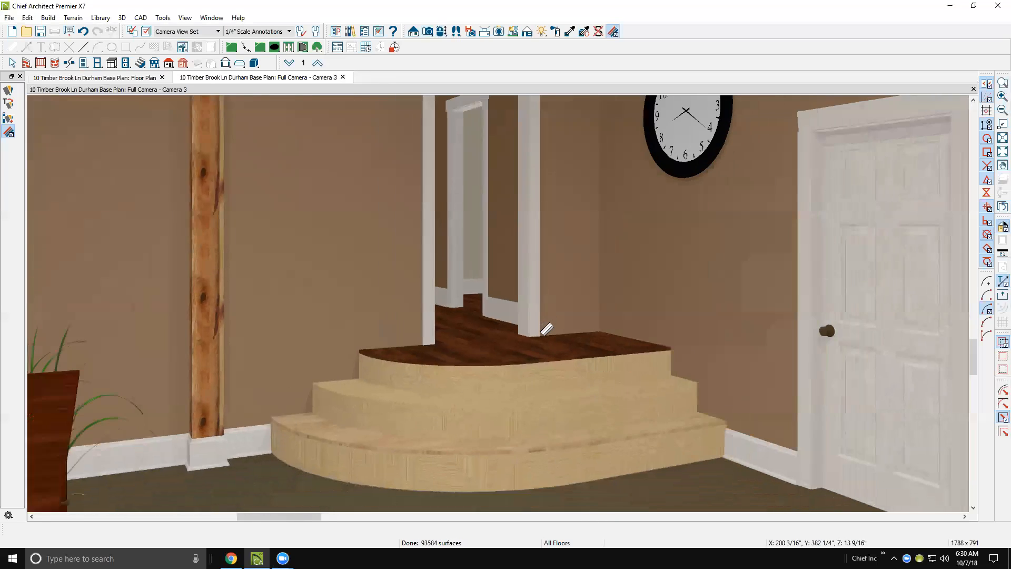
pyautogui.scroll(-1, 546, 329)
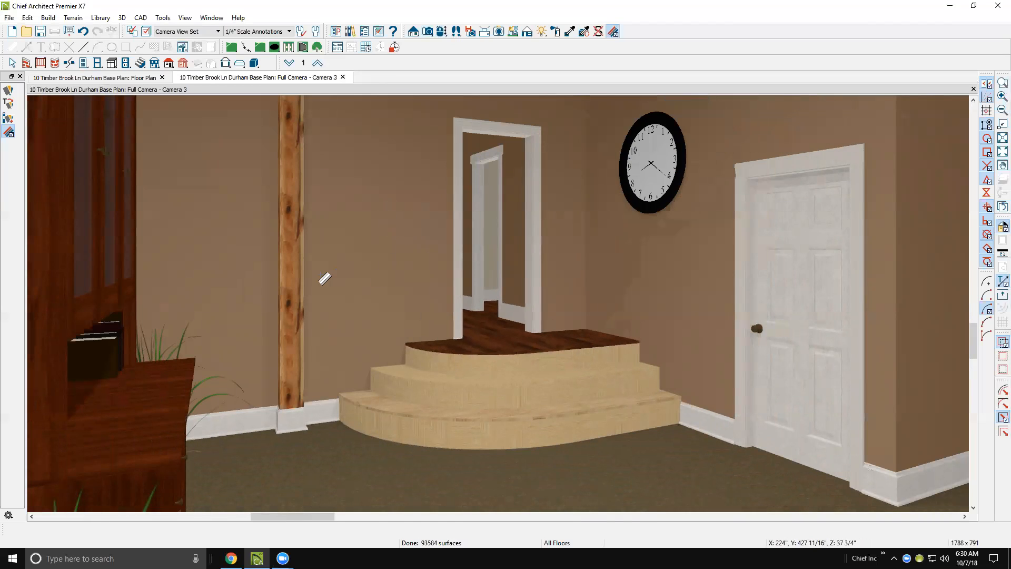
pyautogui.click(296, 251)
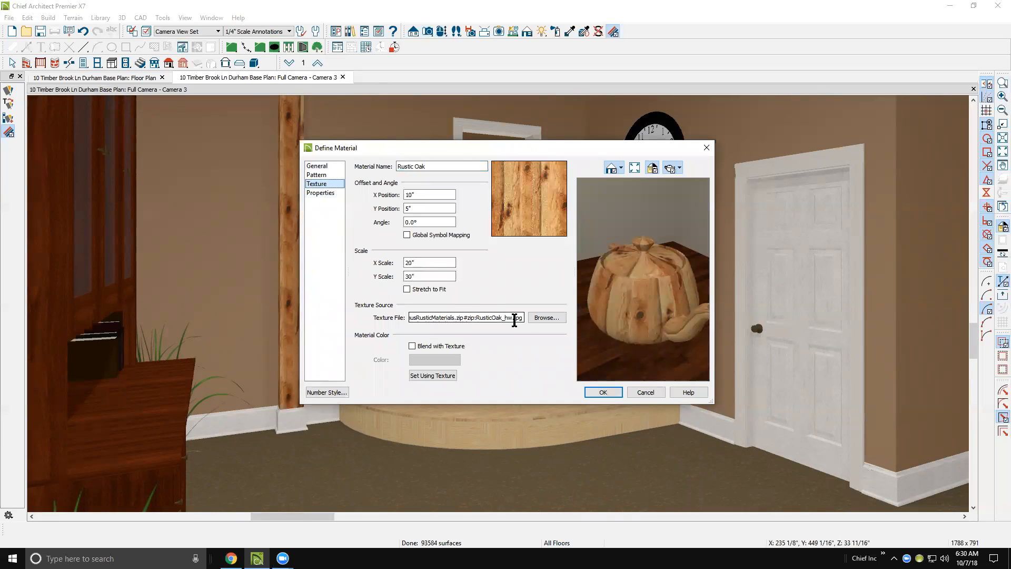
pyautogui.moveTo(524, 318); pyautogui.dragTo(360, 311)
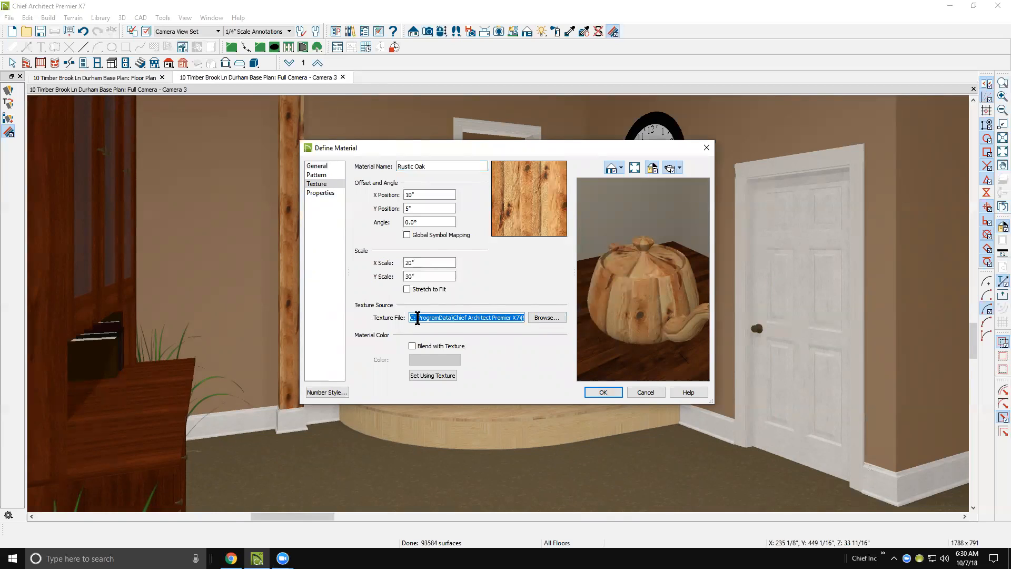
pyautogui.rightClick(472, 319)
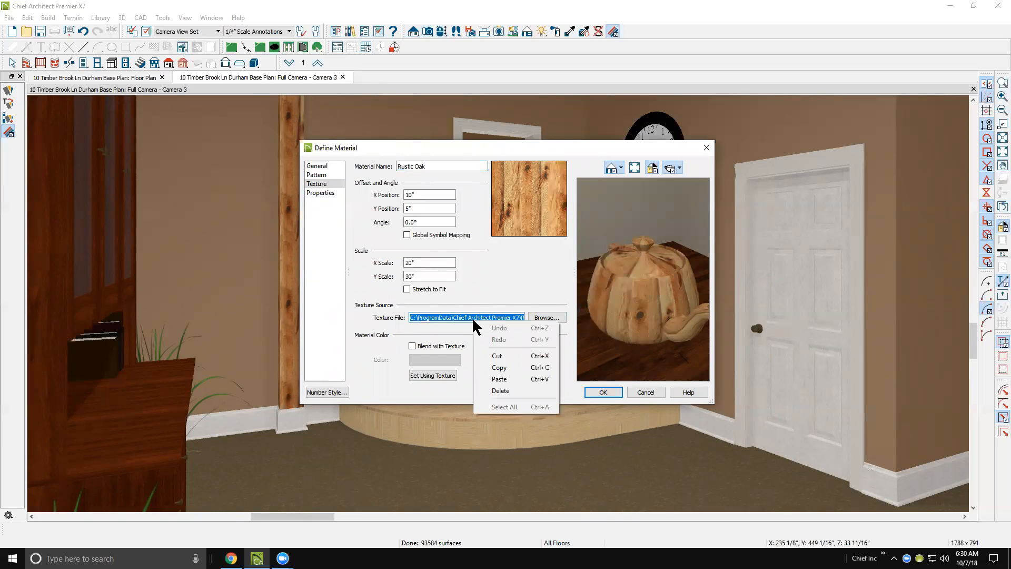
pyautogui.click(500, 367)
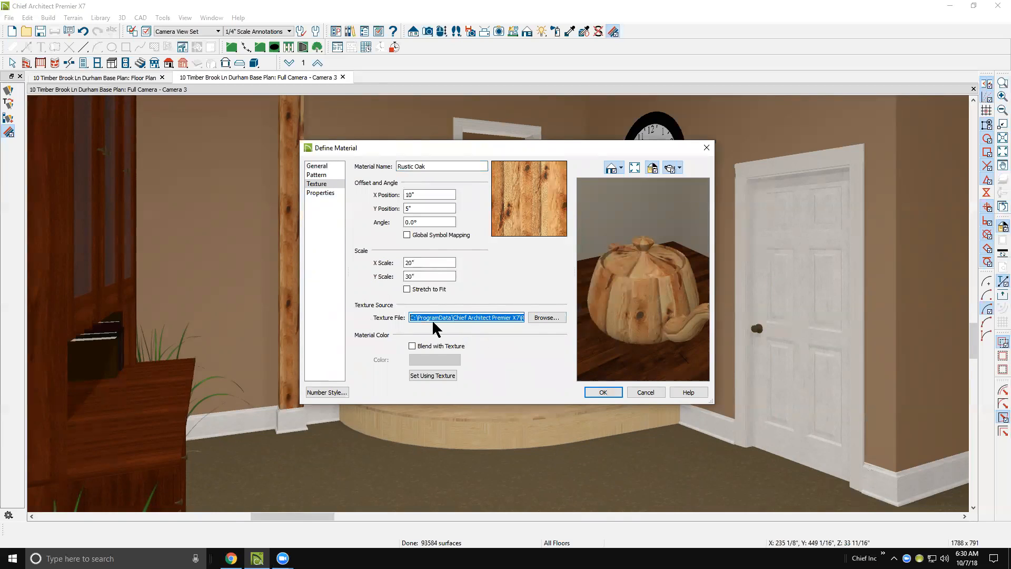
# - Enable the ray trace bump map for the Rustic Oak material with the copied texture path as its file, and apply the change
pyautogui.click(320, 193)
pyautogui.click(384, 276)
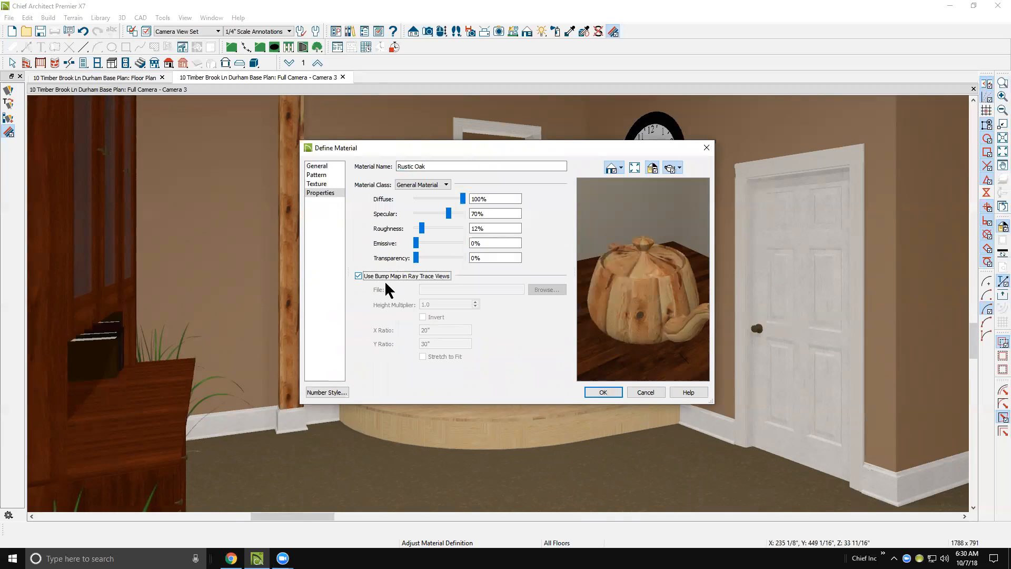
pyautogui.click(449, 290)
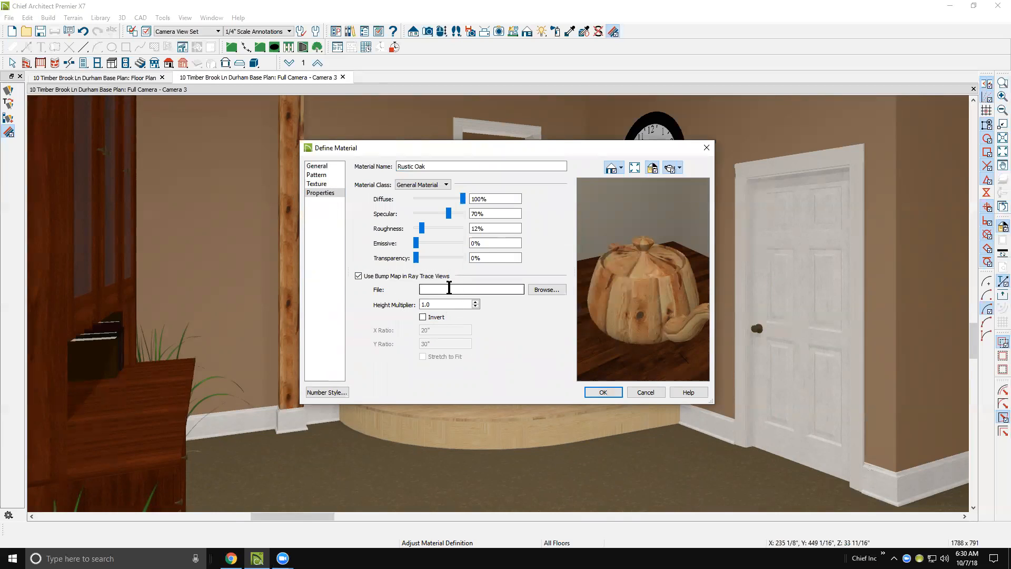
pyautogui.hotkey('ctrl', 'v')
pyautogui.click(605, 392)
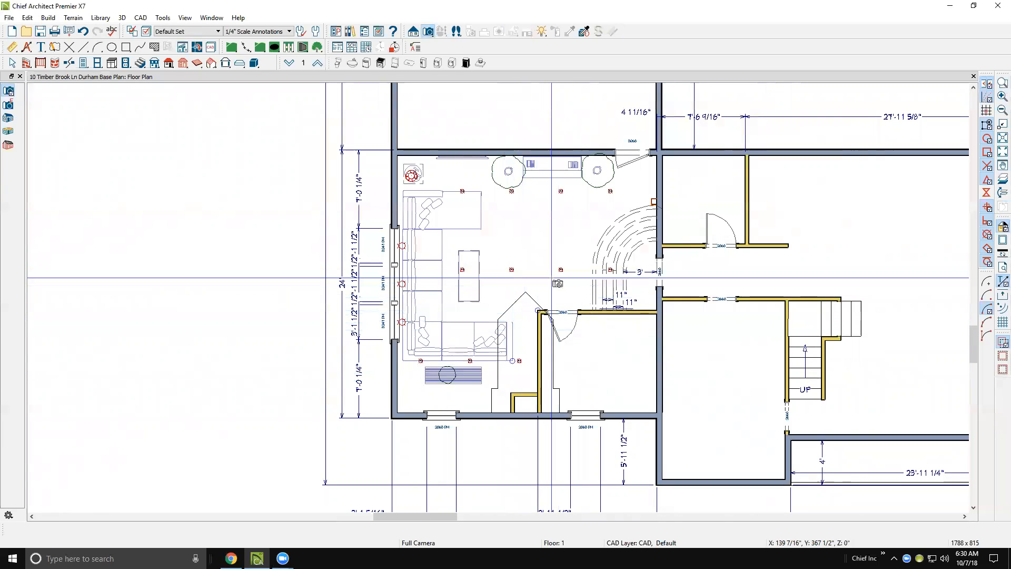
# - Create a full camera view in the living room aimed at the television and cabinet wall, and open the television's specification
pyautogui.moveTo(513, 299); pyautogui.dragTo(542, 144)
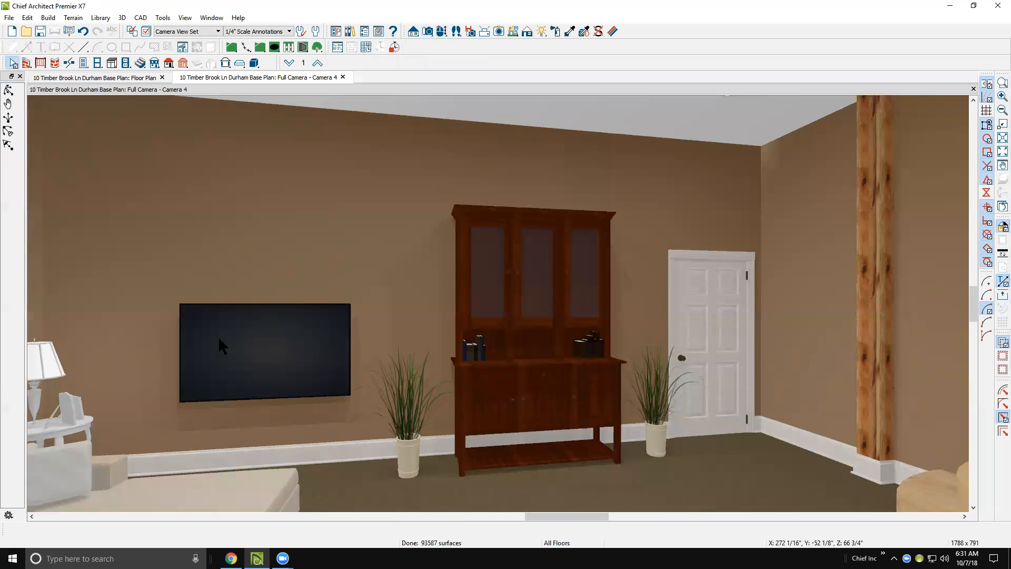
pyautogui.rightClick(287, 351)
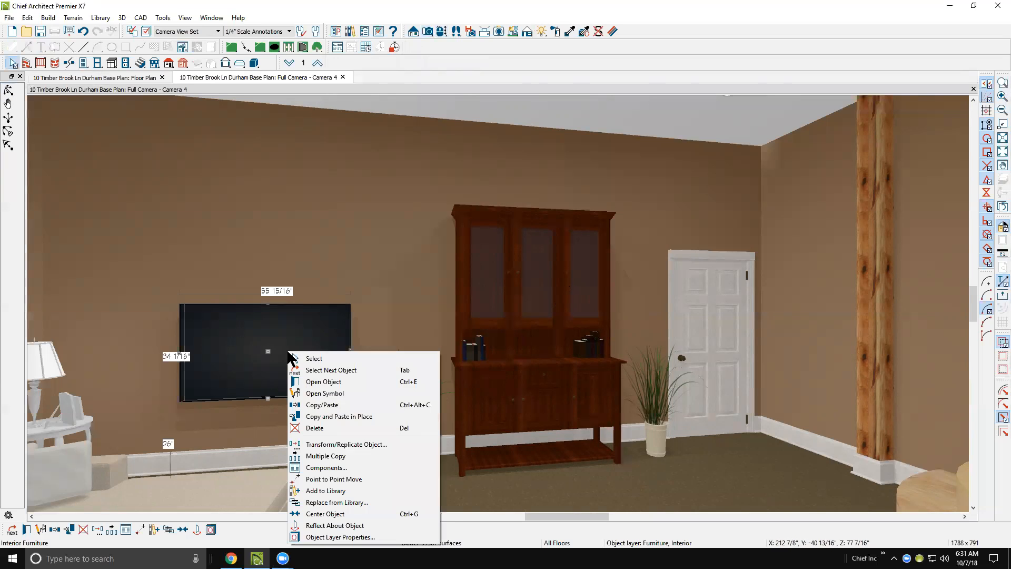
pyautogui.click(332, 383)
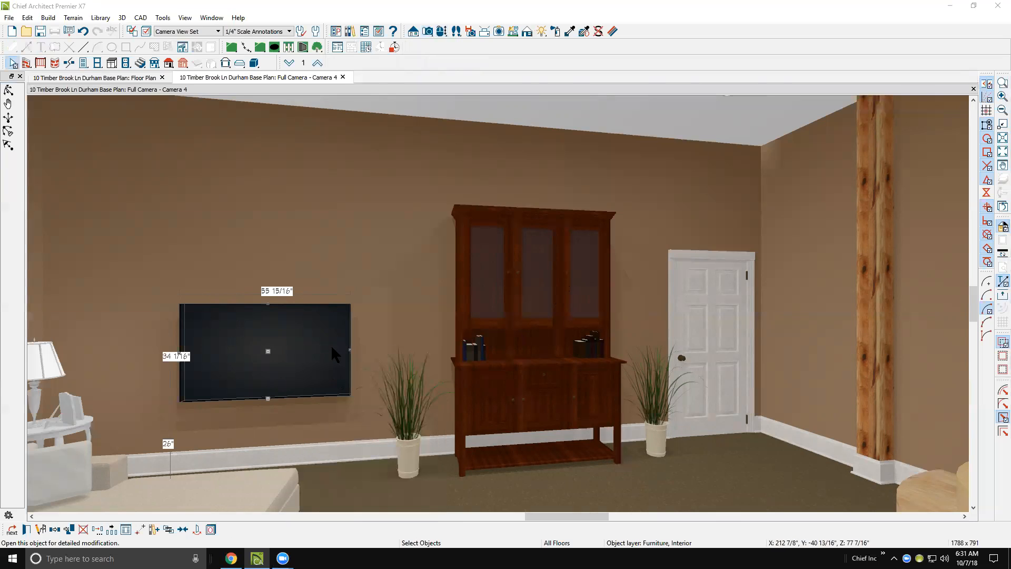
# - Assign the Mountain Overlook I Photo from the core catalog's Artwork scenery photos as the material of the television's Screen component
pyautogui.click(326, 198)
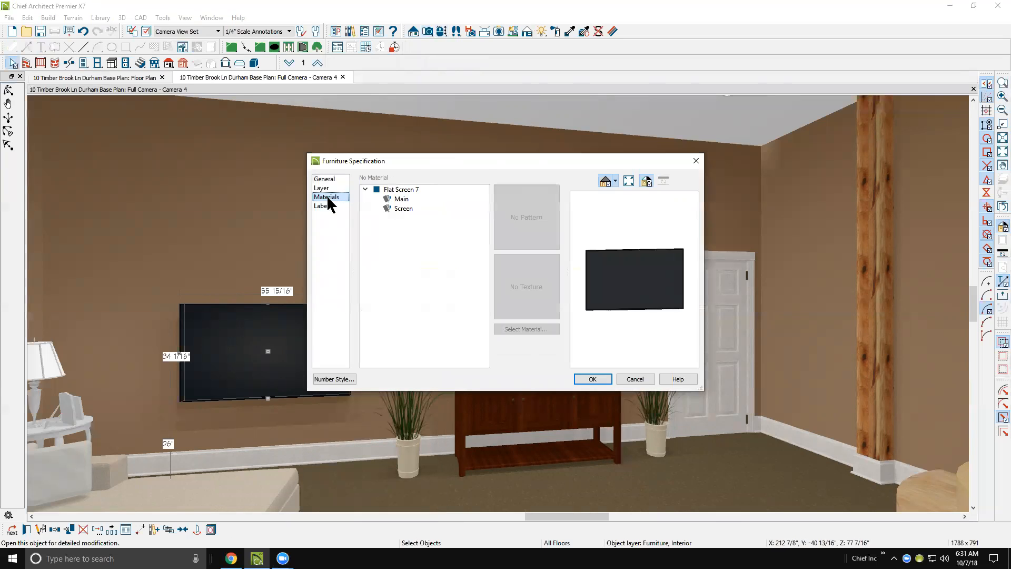
pyautogui.click(404, 208)
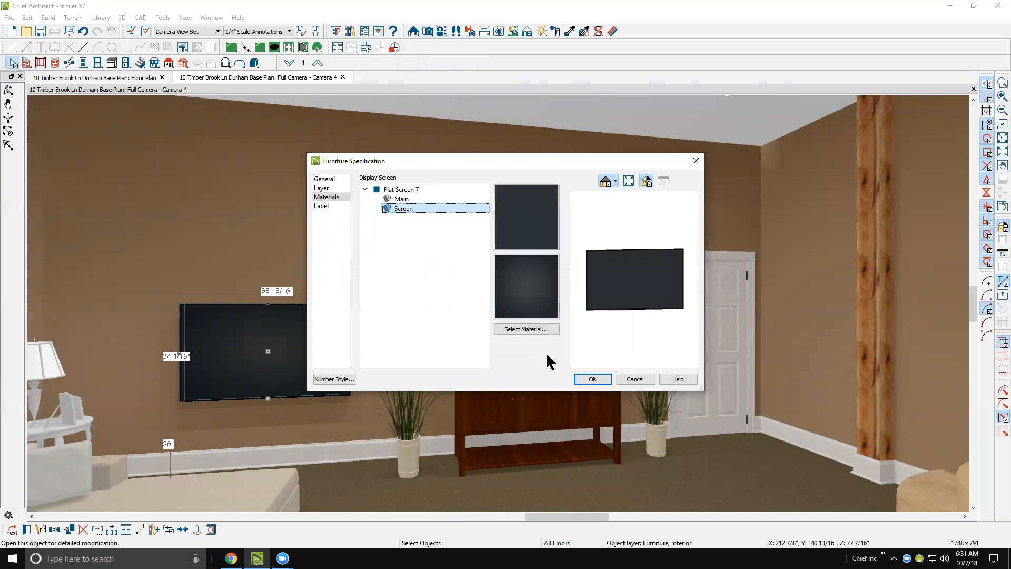
pyautogui.click(516, 331)
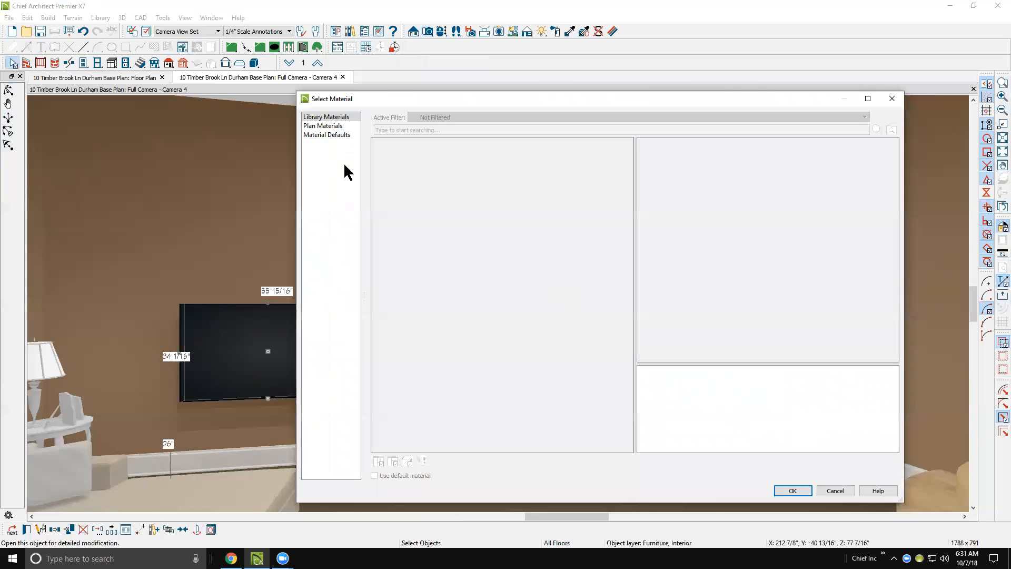
pyautogui.click(324, 117)
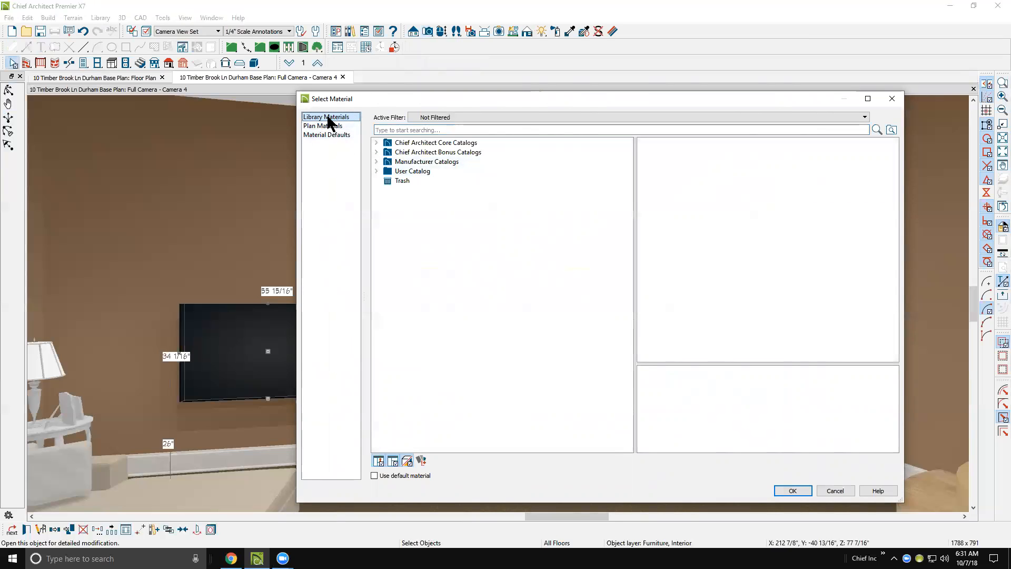
pyautogui.click(376, 142)
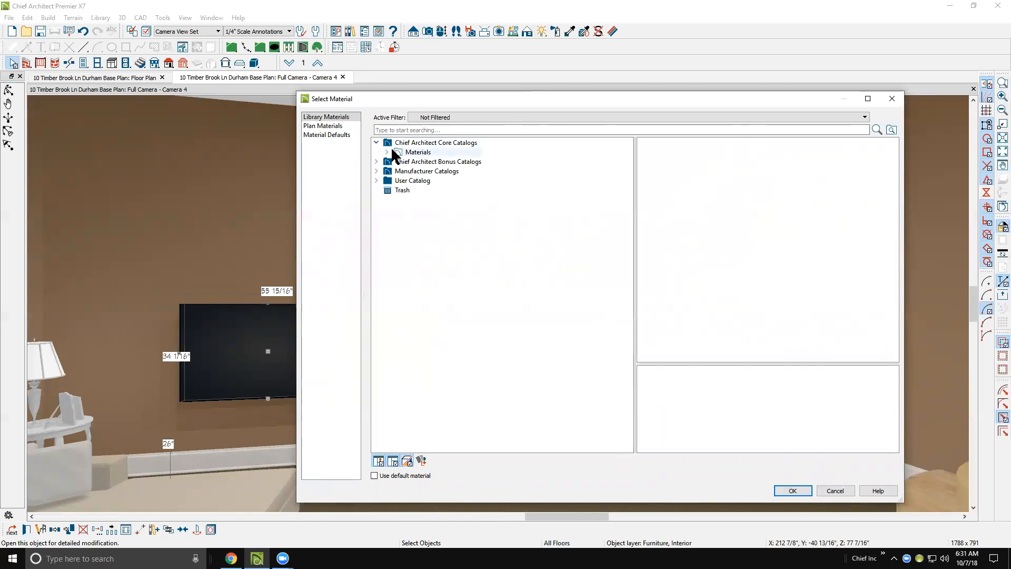
pyautogui.click(386, 152)
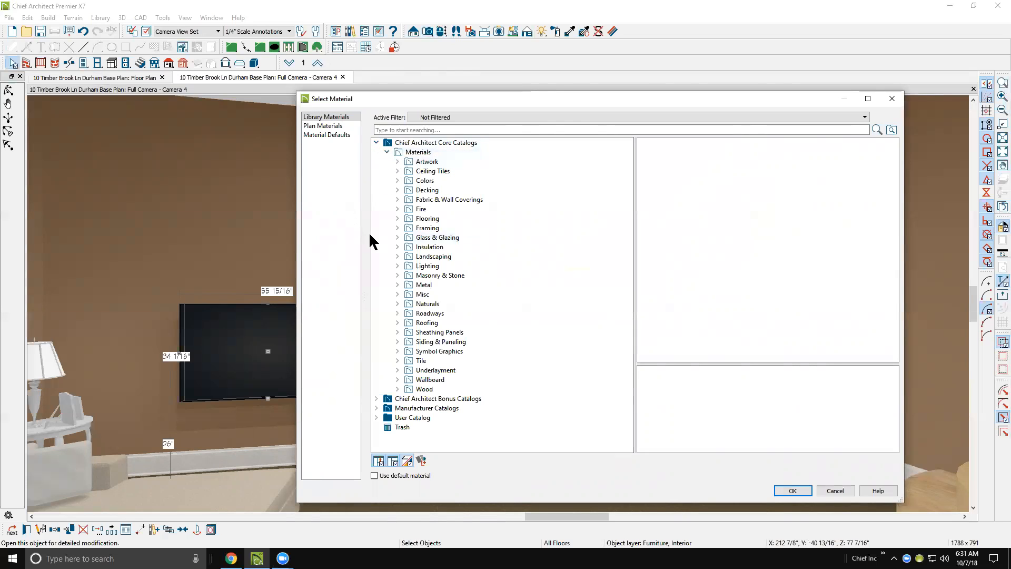
pyautogui.click(397, 161)
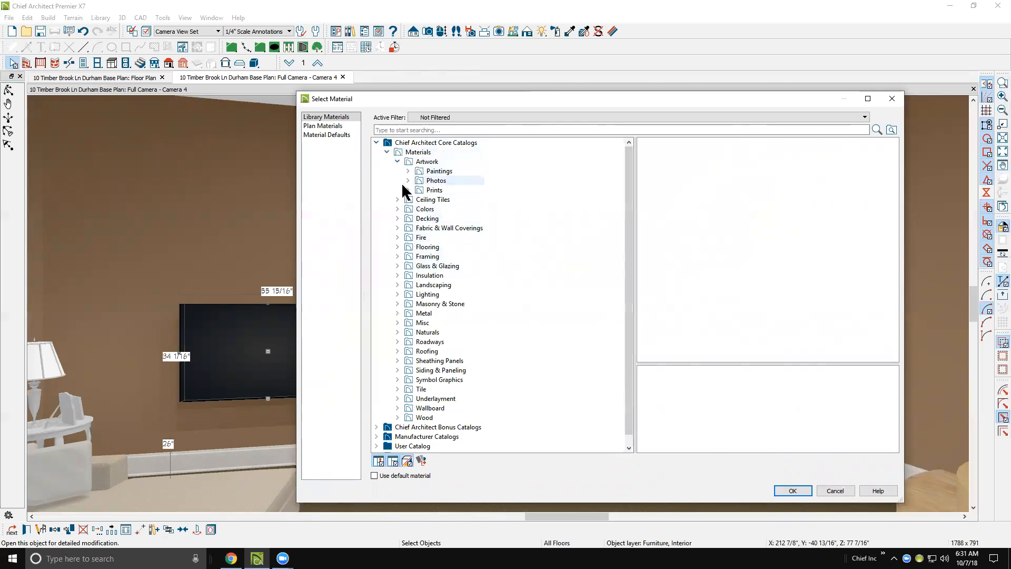
pyautogui.click(408, 179)
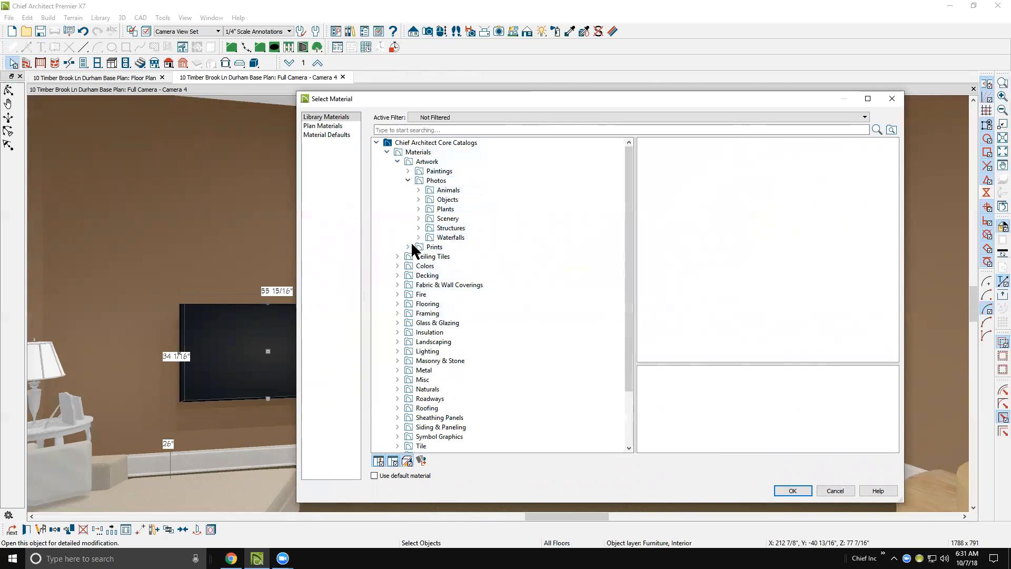
pyautogui.click(447, 218)
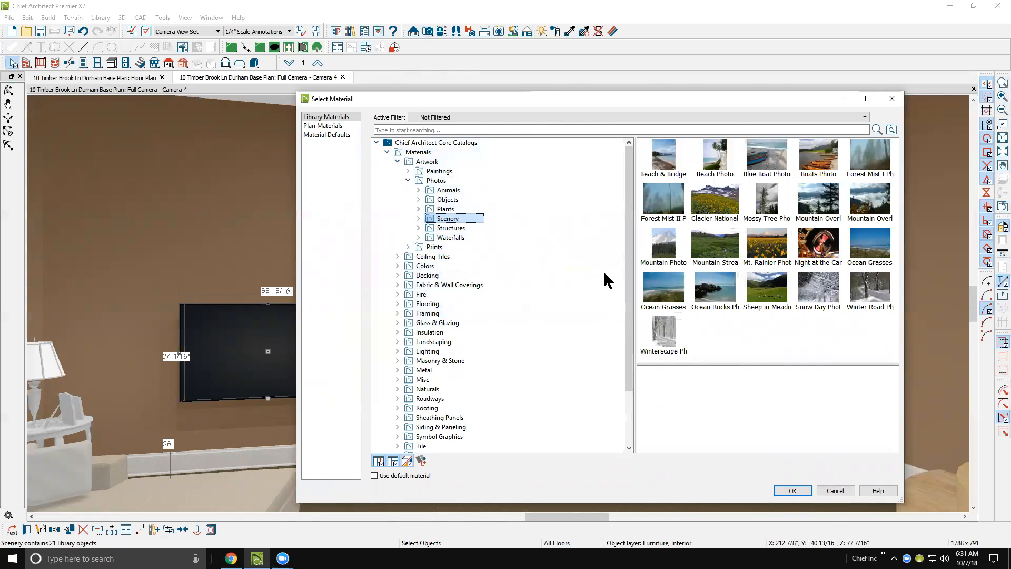
pyautogui.click(809, 203)
pyautogui.click(793, 491)
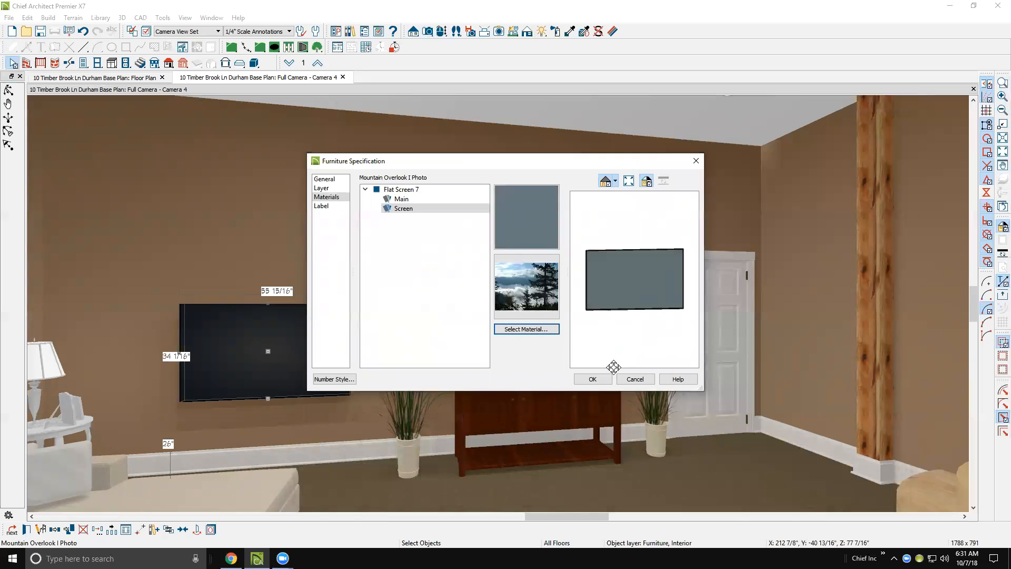
# - Confirm the television's specification, then set the emissive value of its Mountain Overlook I Photo screen material to 92% and apply it
pyautogui.click(600, 380)
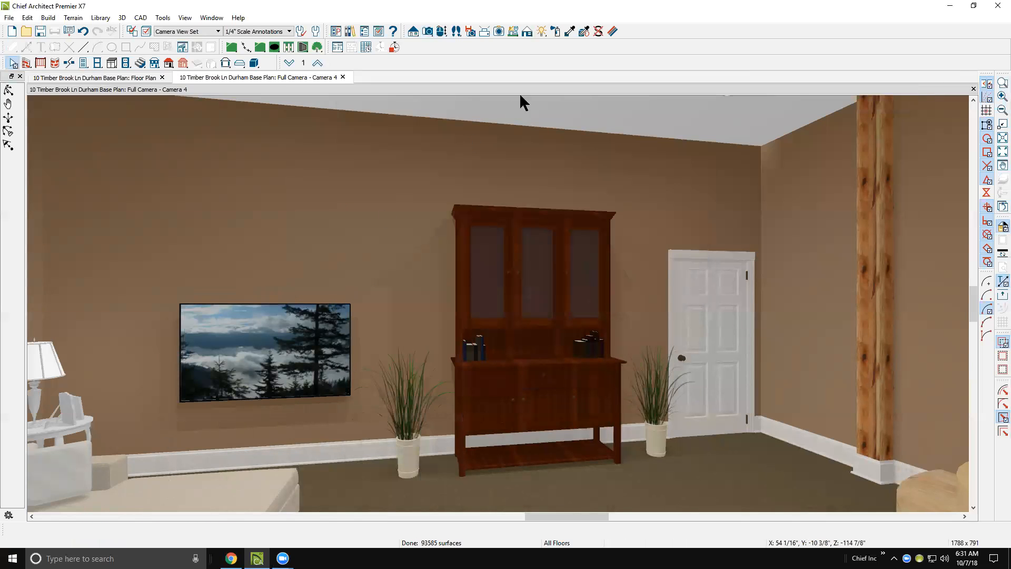
pyautogui.click(612, 31)
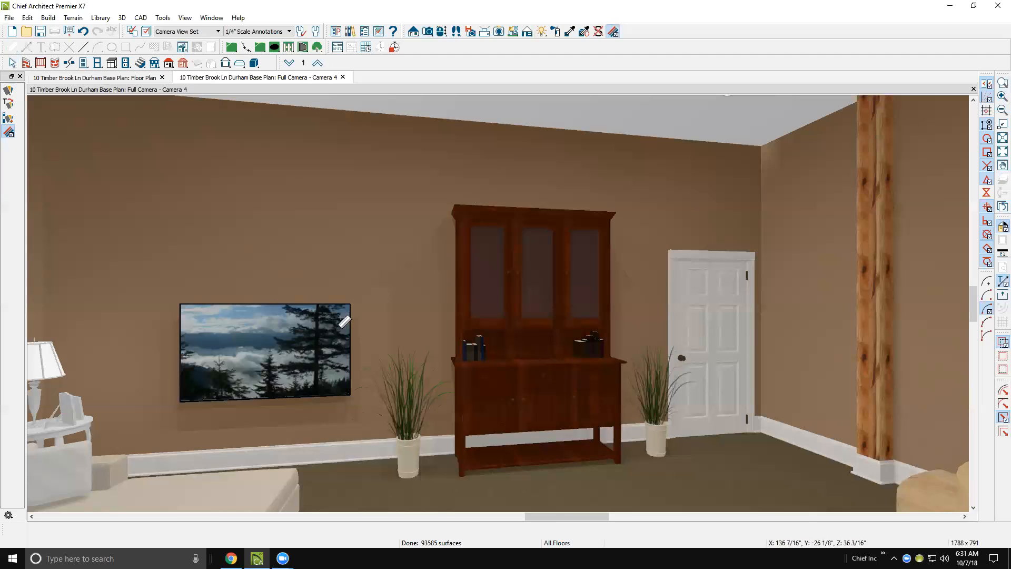
pyautogui.click(330, 324)
pyautogui.click(321, 192)
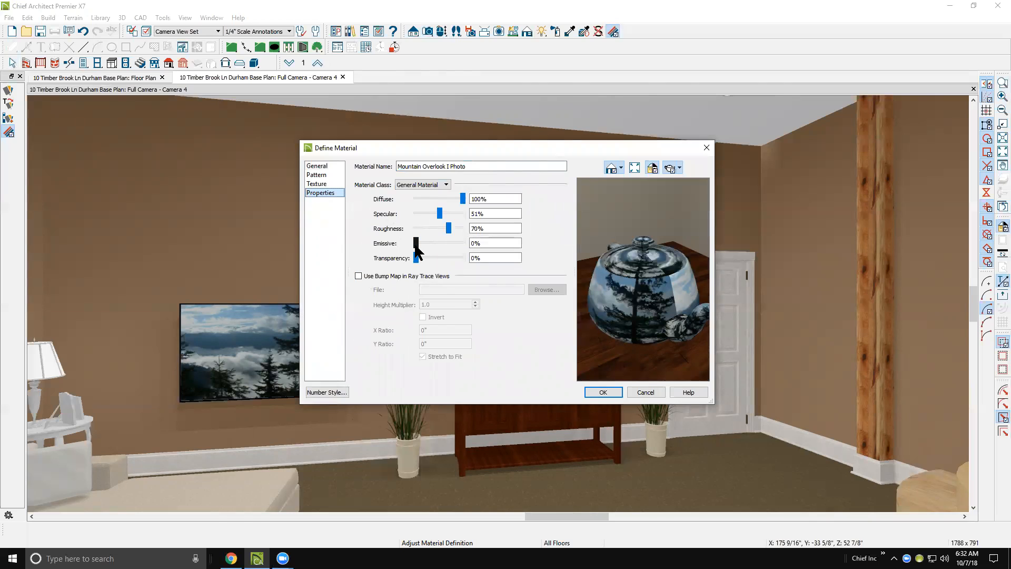
pyautogui.moveTo(416, 245); pyautogui.dragTo(425, 244)
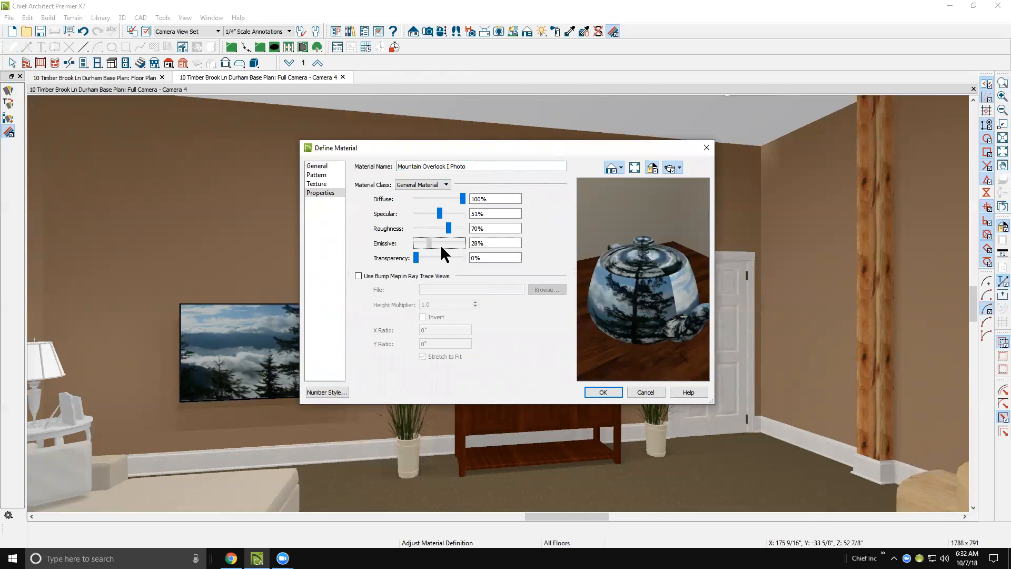
pyautogui.click(440, 244)
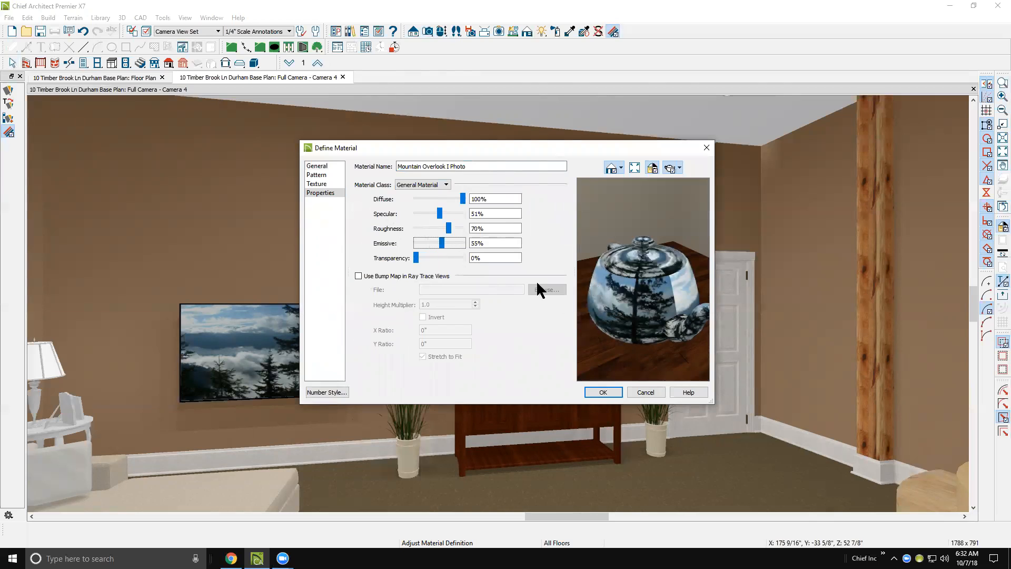
pyautogui.moveTo(443, 244); pyautogui.dragTo(458, 249)
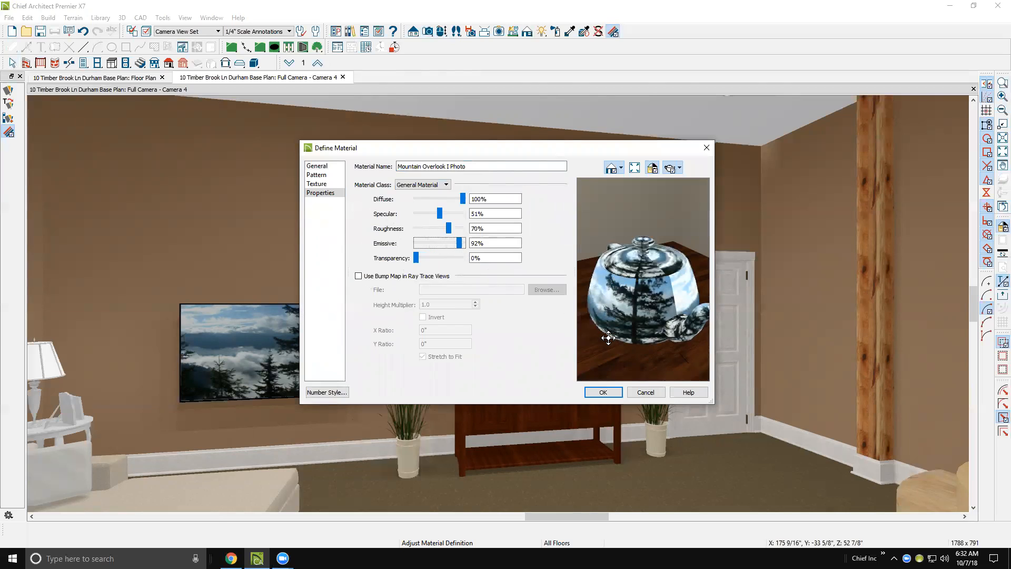
pyautogui.click(603, 391)
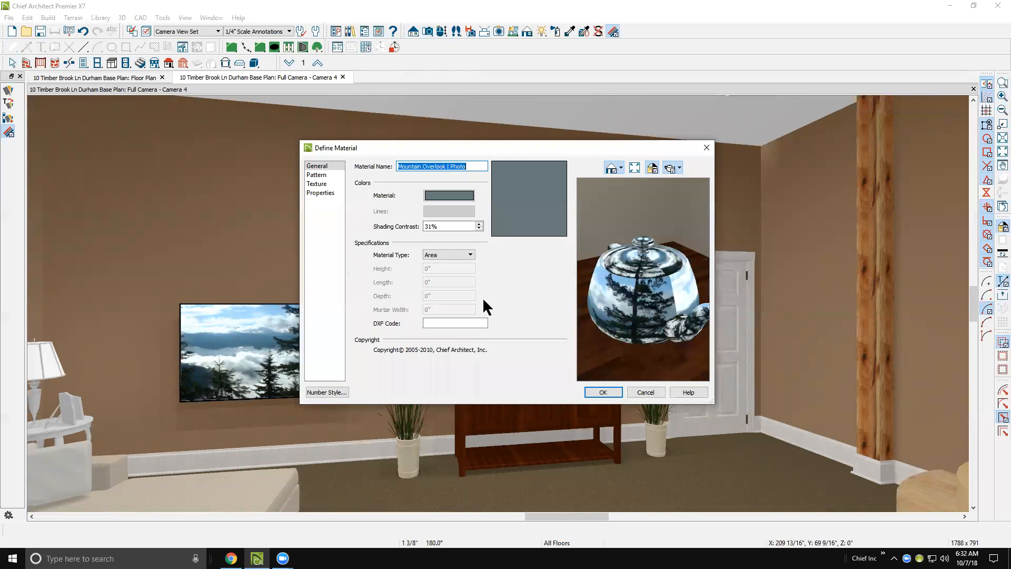
# - Raise the emissive value of the television's Mountain Overlook I Photo material to 100% and apply the change
pyautogui.click(325, 193)
pyautogui.moveTo(451, 242); pyautogui.dragTo(466, 243)
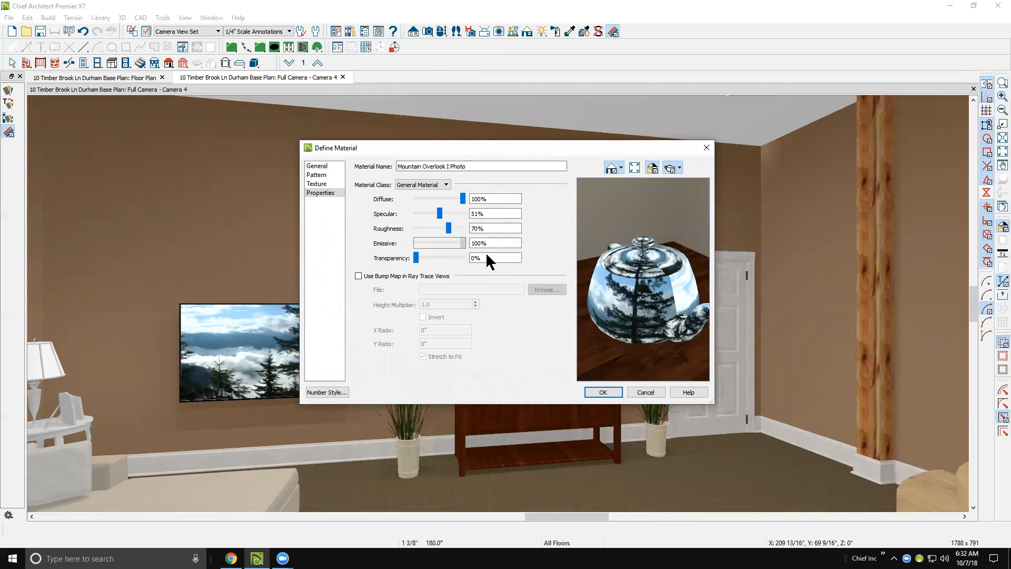
pyautogui.click(605, 394)
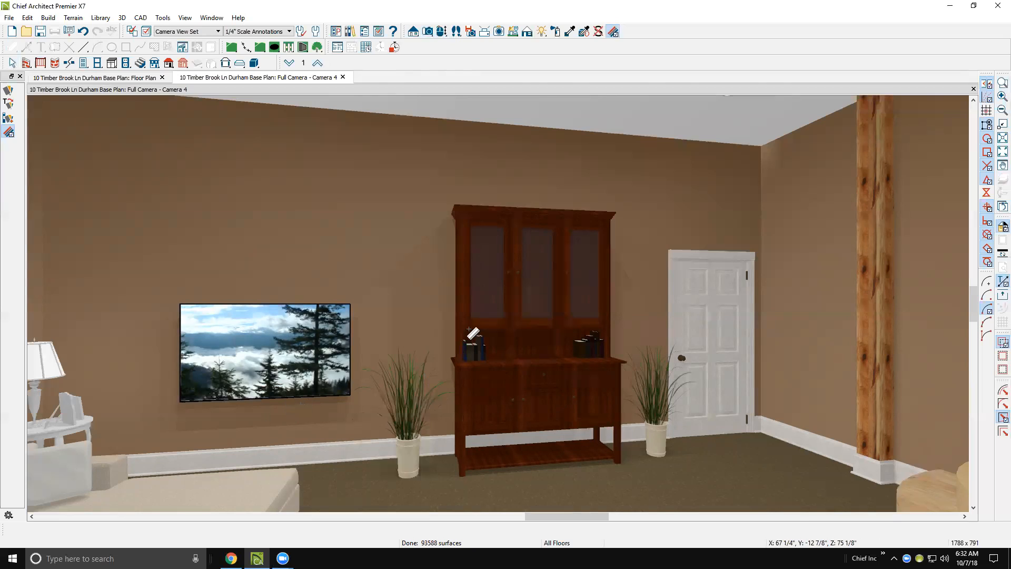
# - Open the definition of the carpet's 9665 Timeless Design - 876 Peat Moss material and copy its texture file path
pyautogui.scroll(-3, 474, 333)
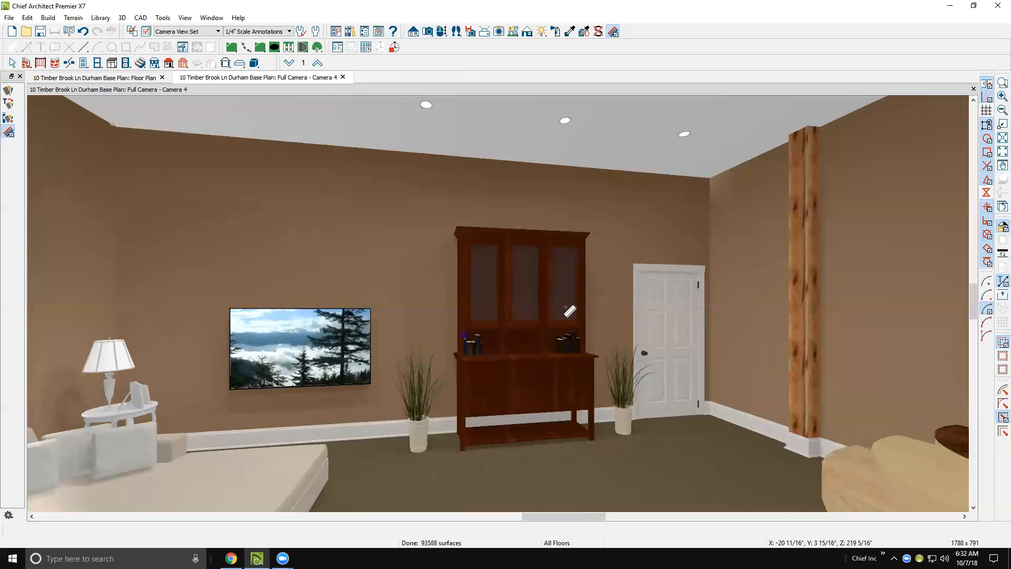
pyautogui.click(565, 307)
pyautogui.click(312, 194)
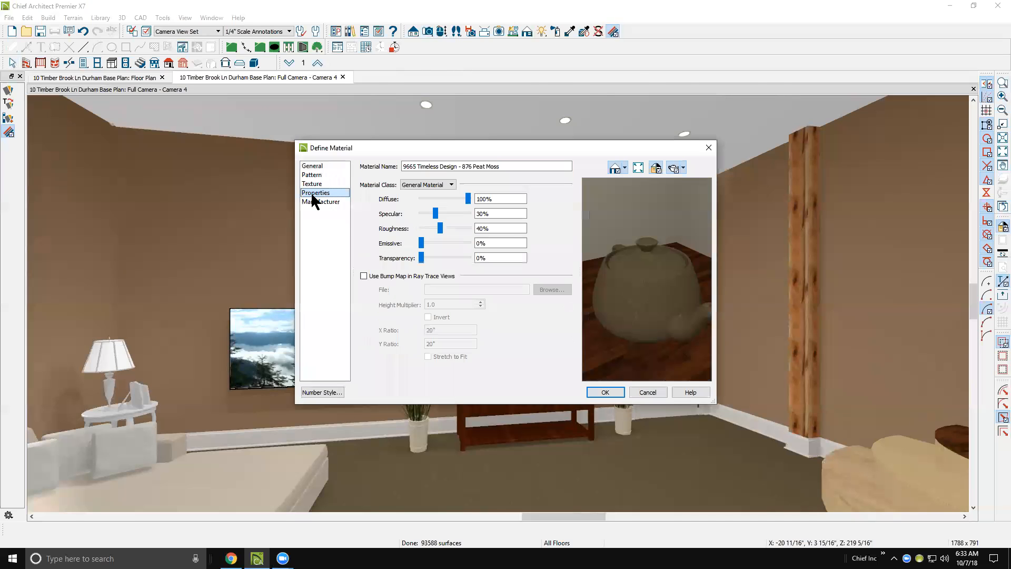
pyautogui.click(318, 185)
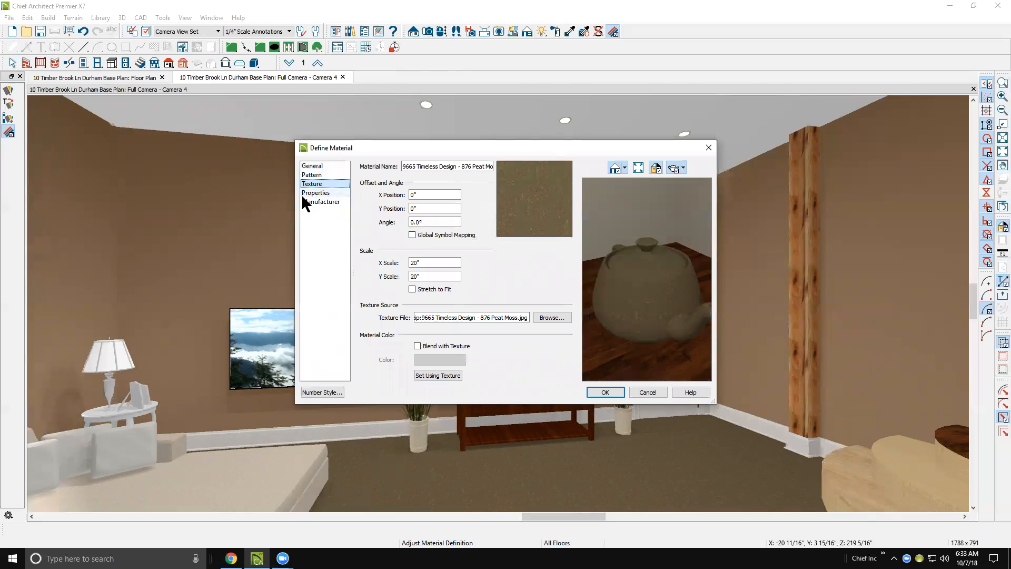
pyautogui.moveTo(527, 319); pyautogui.dragTo(313, 302)
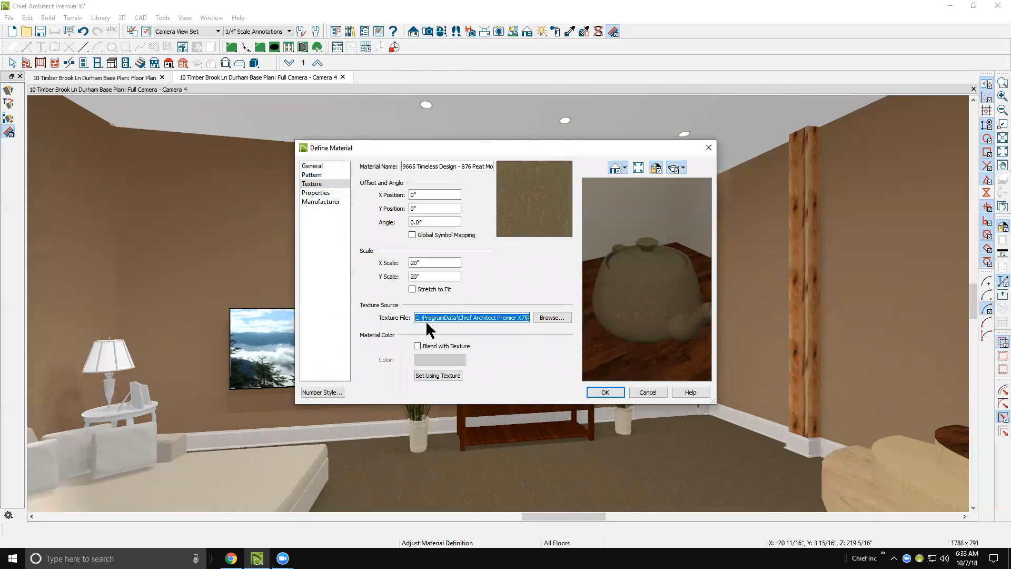
pyautogui.rightClick(491, 314)
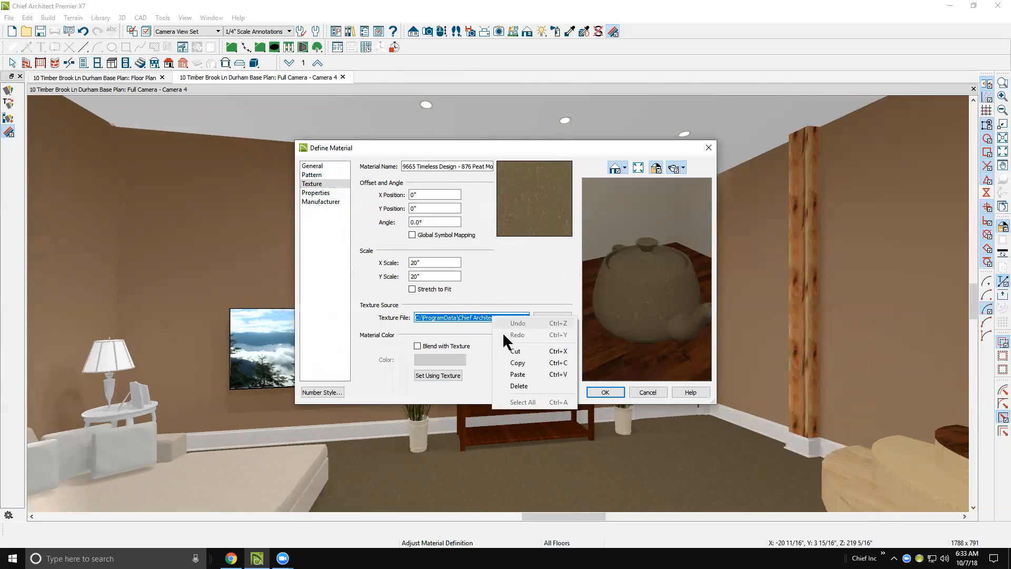
pyautogui.click(525, 362)
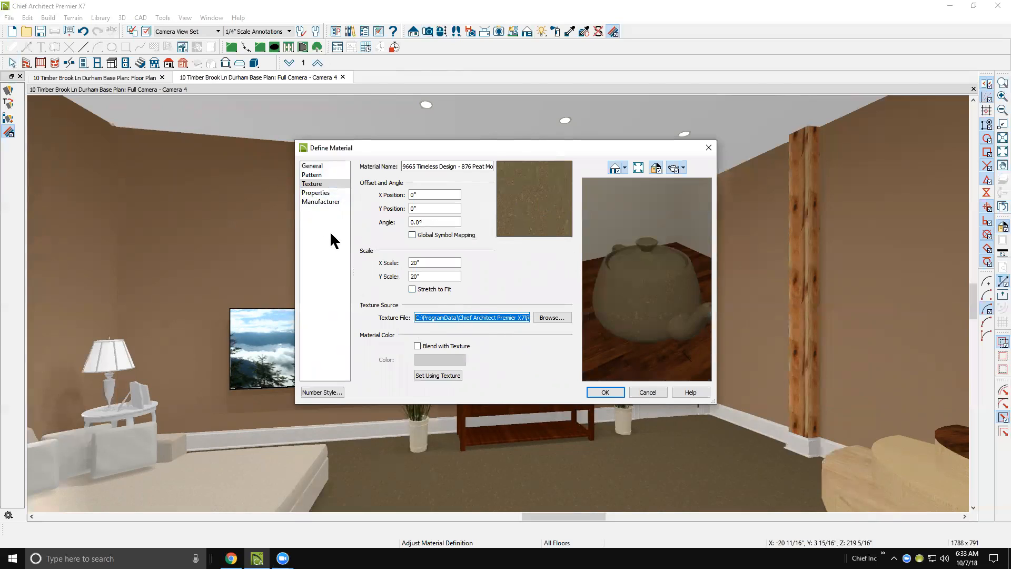
# - Enable the ray trace bump map for the carpet material, using the copied 9665 Timeless Design - 876 Peat Moss.jpg path as its file
pyautogui.click(319, 193)
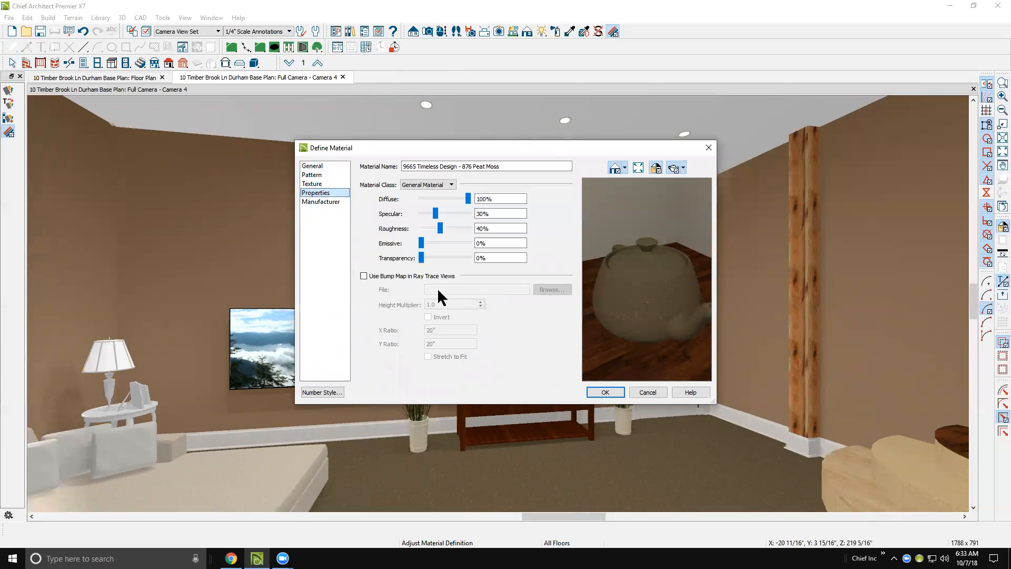
pyautogui.click(367, 274)
pyautogui.click(457, 289)
pyautogui.write('9665 Timeless Design - 876 Peat Moss.jpg')
pyautogui.click(484, 242)
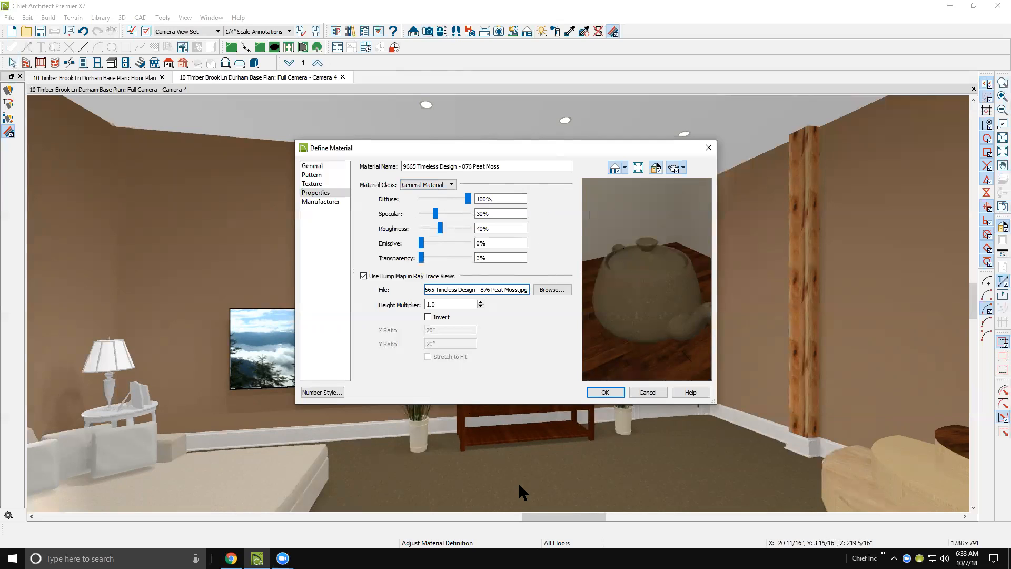
pyautogui.click(487, 242)
# - Review the material class options available for the carpet material and apply its definition
pyautogui.click(451, 185)
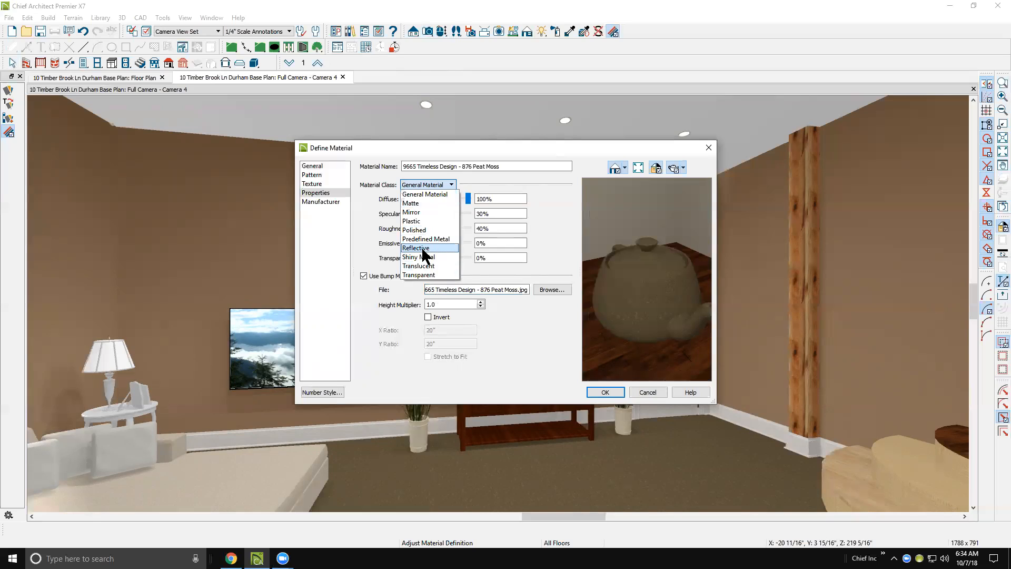
pyautogui.click(524, 309)
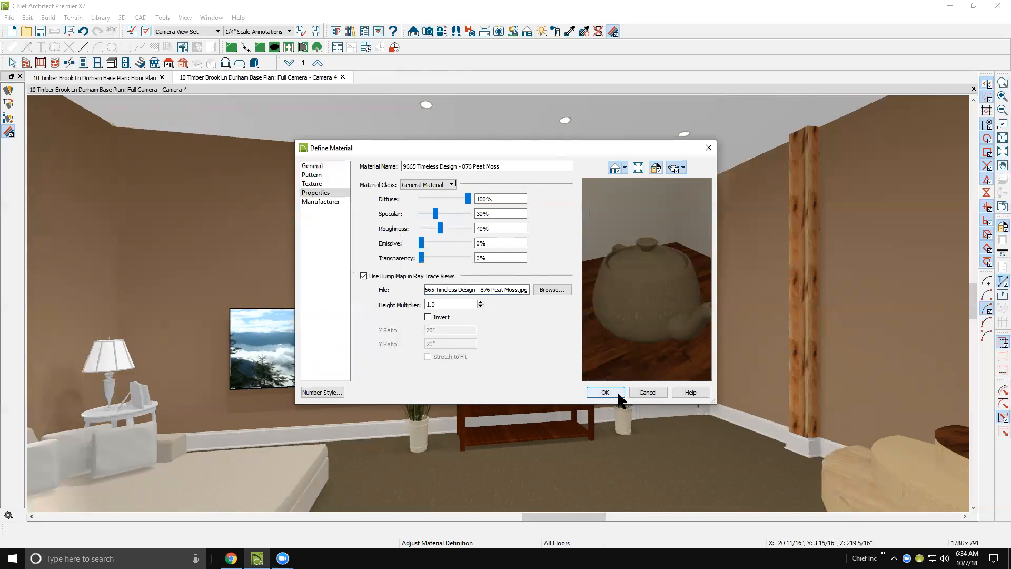
pyautogui.click(444, 186)
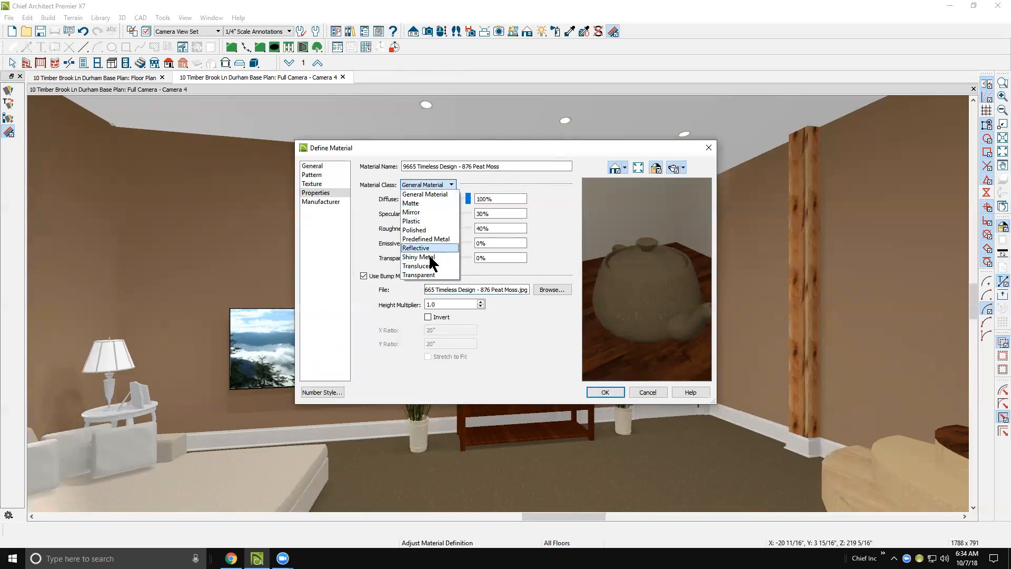
pyautogui.click(492, 270)
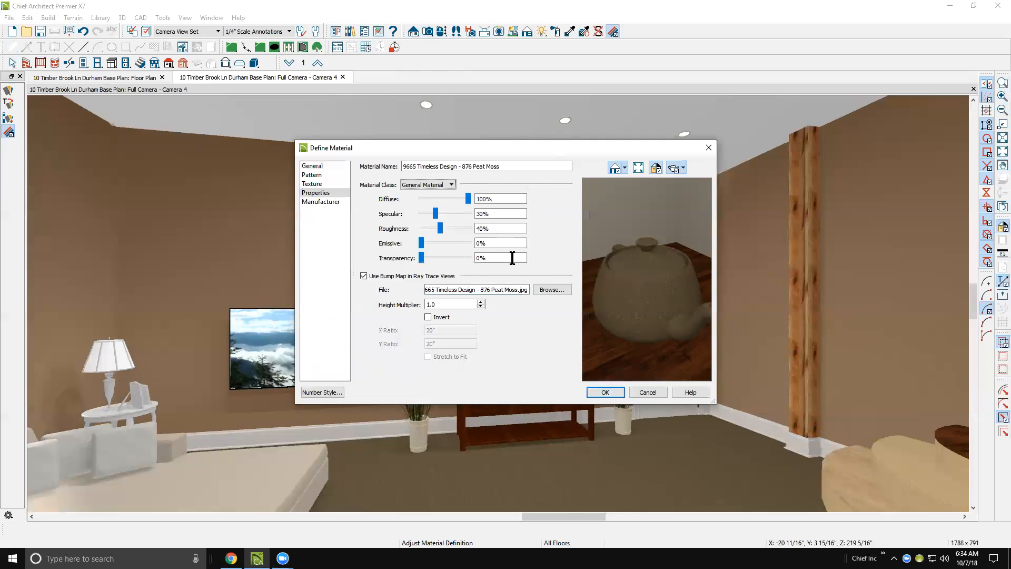
pyautogui.click(615, 386)
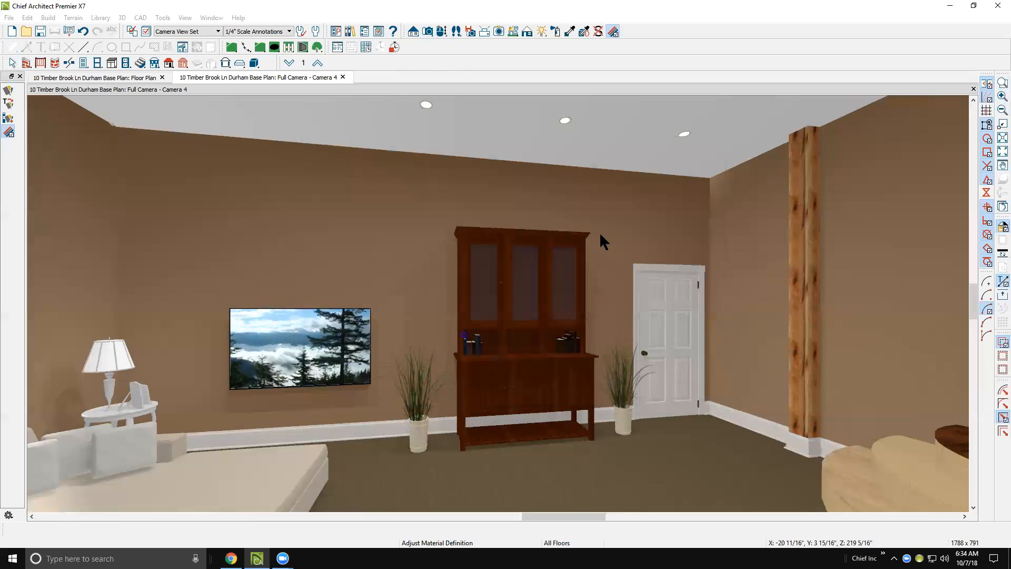